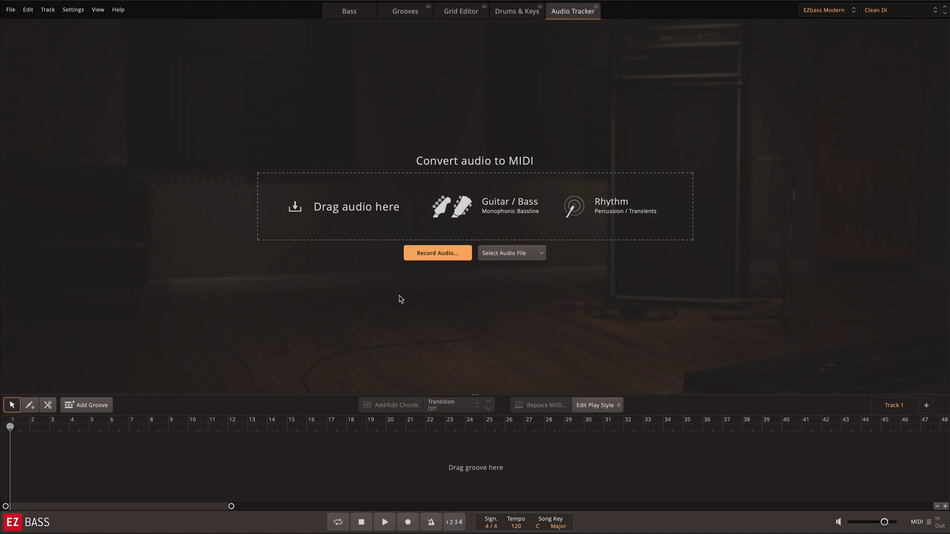
# Open a new audio recording session, set its input channel to Mic 9 and start recording
pyautogui.click(453, 254)
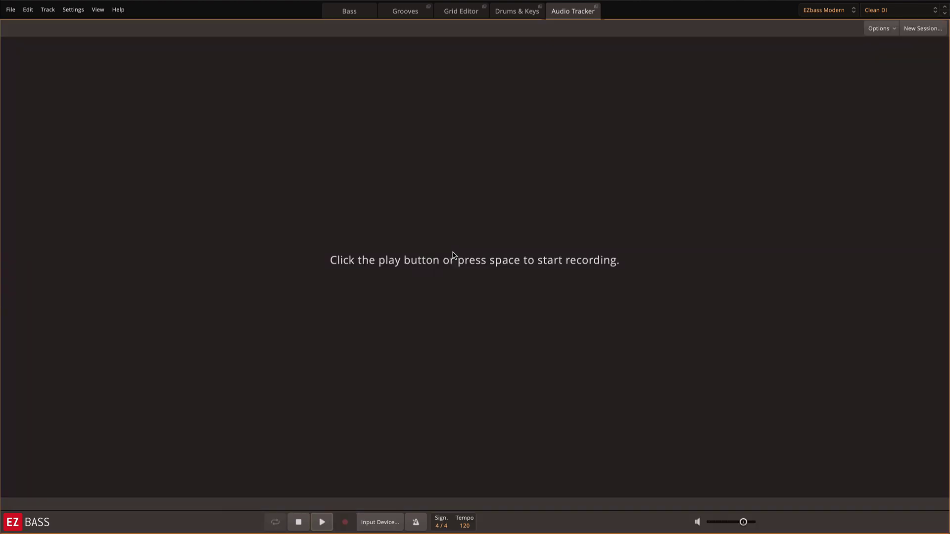
pyautogui.click(380, 522)
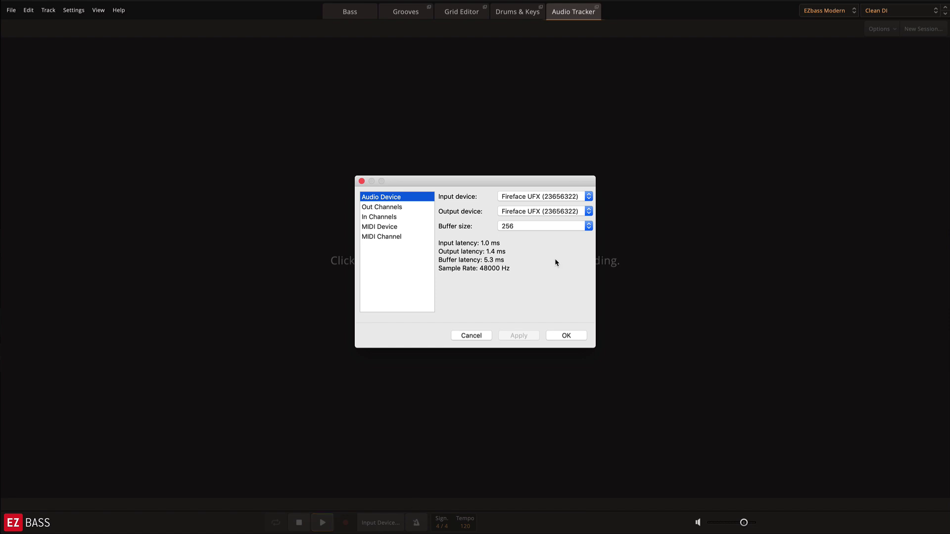
pyautogui.click(389, 217)
pyautogui.click(528, 210)
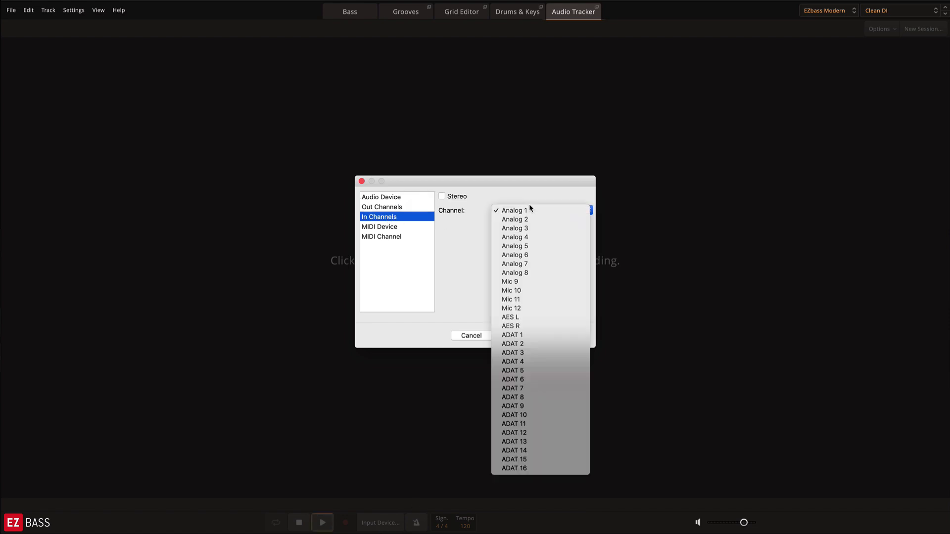
pyautogui.click(538, 282)
pyautogui.click(521, 336)
pyautogui.click(556, 340)
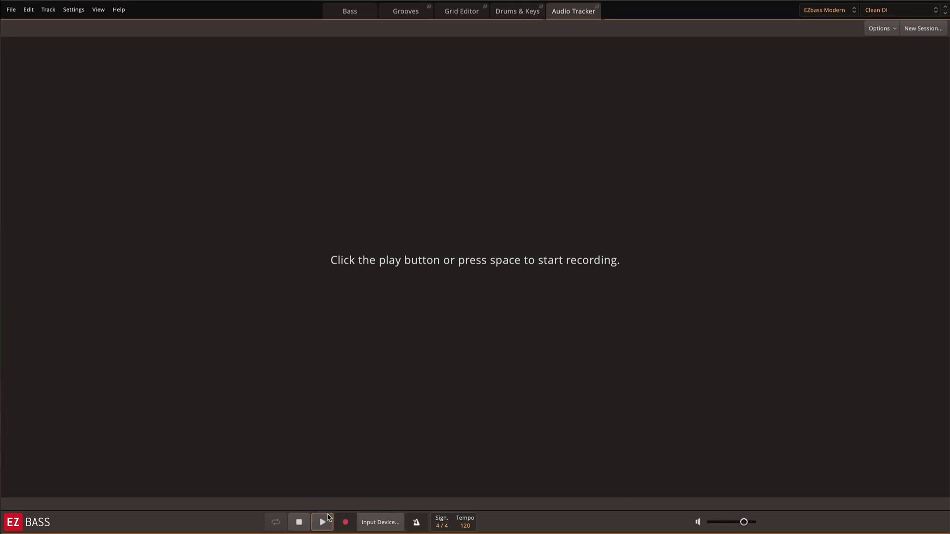
pyautogui.click(328, 518)
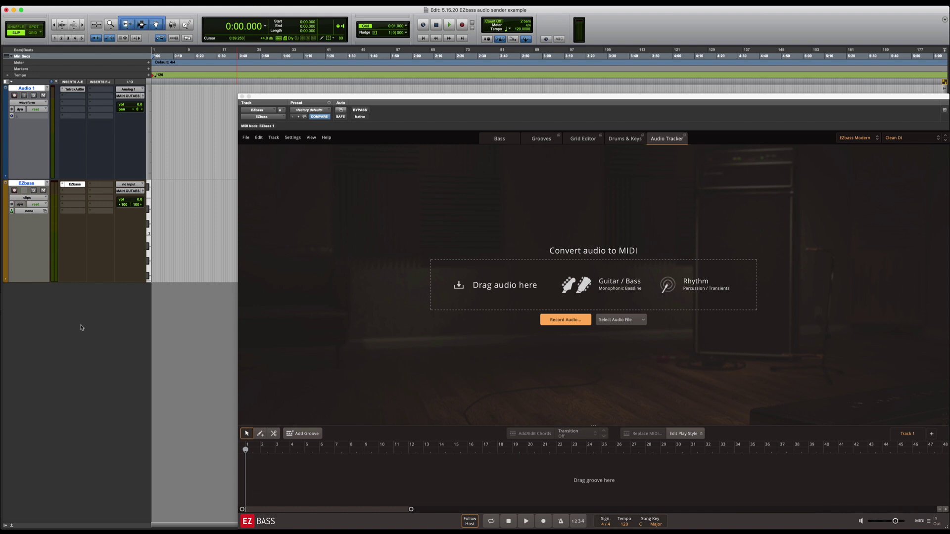
# In Pro Tools, open the Toontrack Audio Sender on track Audio 1 beside EZbass and start an Audio Tracker recording session
pyautogui.click(84, 90)
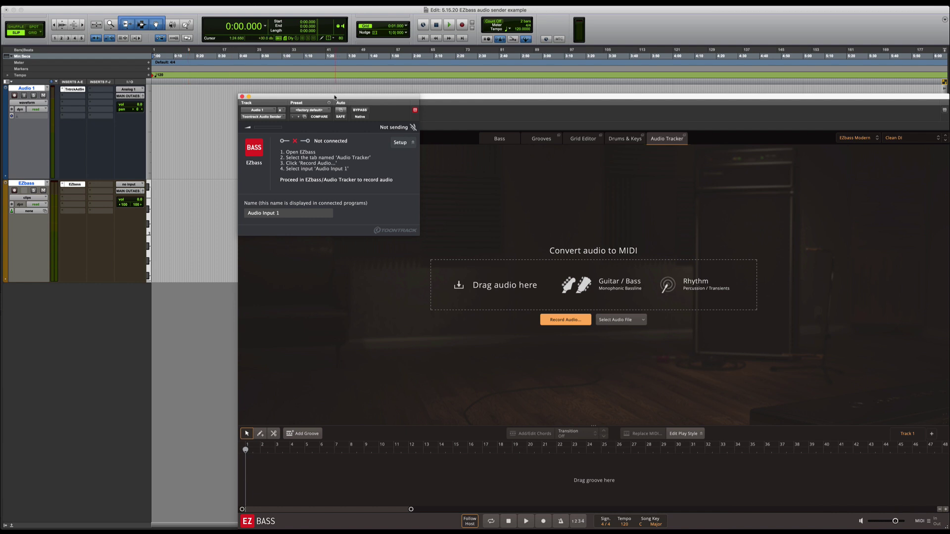
pyautogui.moveTo(331, 99); pyautogui.dragTo(148, 243)
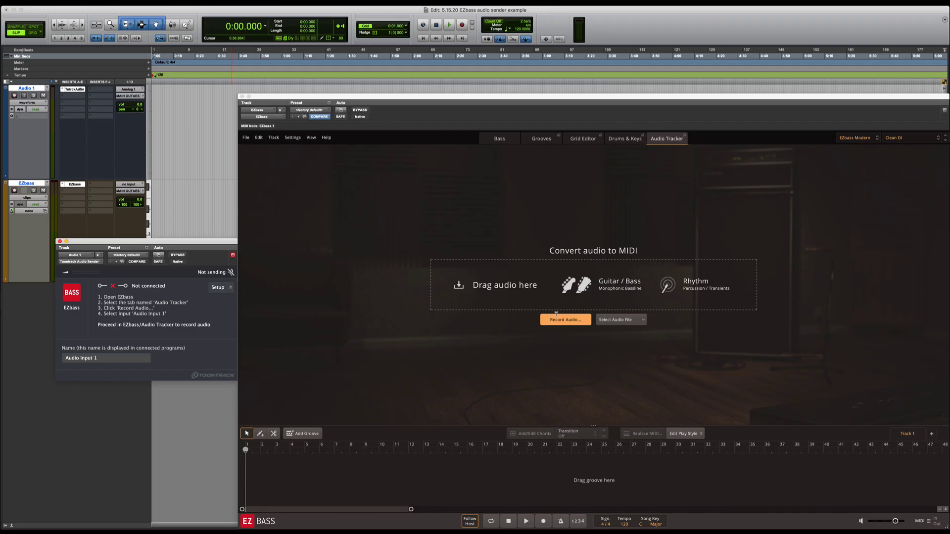
pyautogui.click(561, 320)
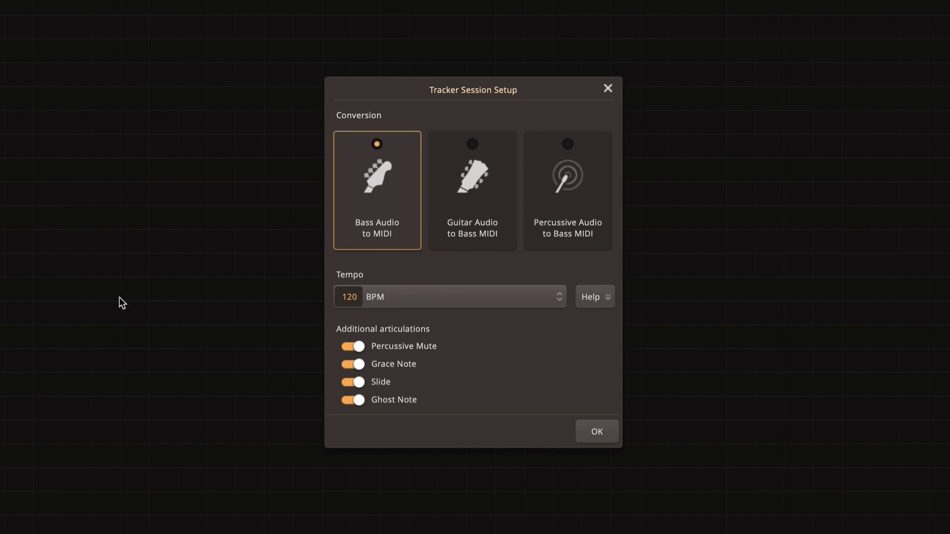
# Set the tracker session to the estimated tempo of 94.62 BPM and choose the Percussive Audio to Bass MIDI conversion
pyautogui.click(403, 292)
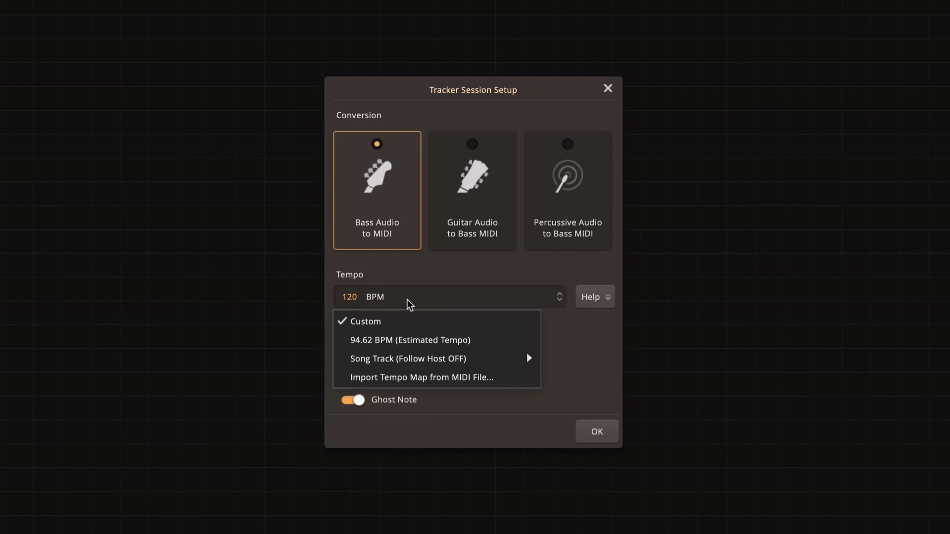
pyautogui.click(497, 349)
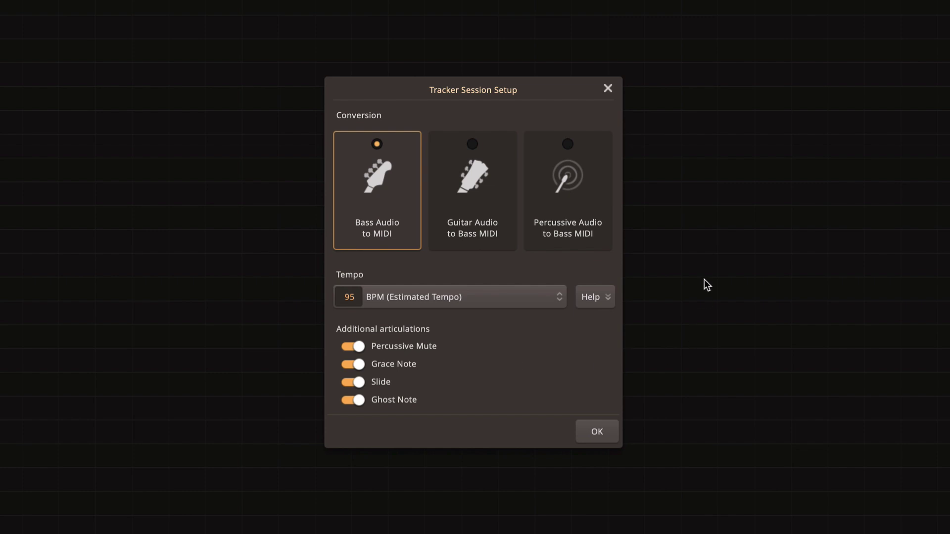
pyautogui.click(596, 227)
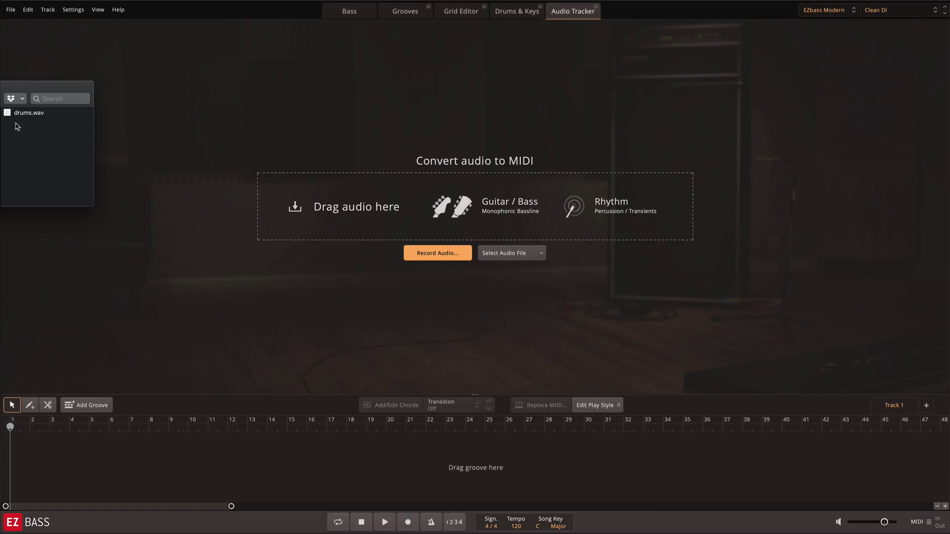
# Load drums.wav into the Audio Tracker and shift the playback mix from audio towards MIDI
pyautogui.moveTo(16, 113); pyautogui.dragTo(449, 214)
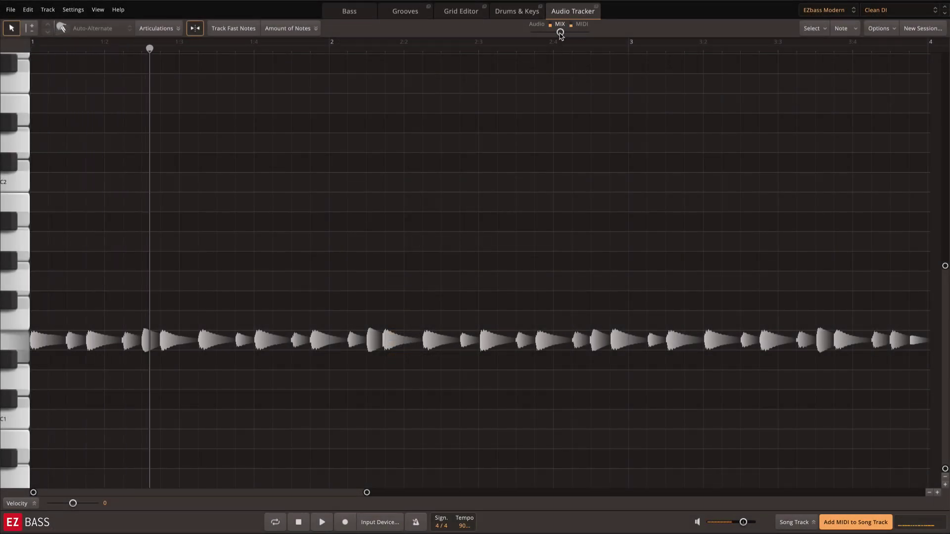
pyautogui.moveTo(560, 33)
pyautogui.mouseDown()
pyautogui.moveTo(541, 35)
pyautogui.moveTo(574, 33)
pyautogui.mouseUp()
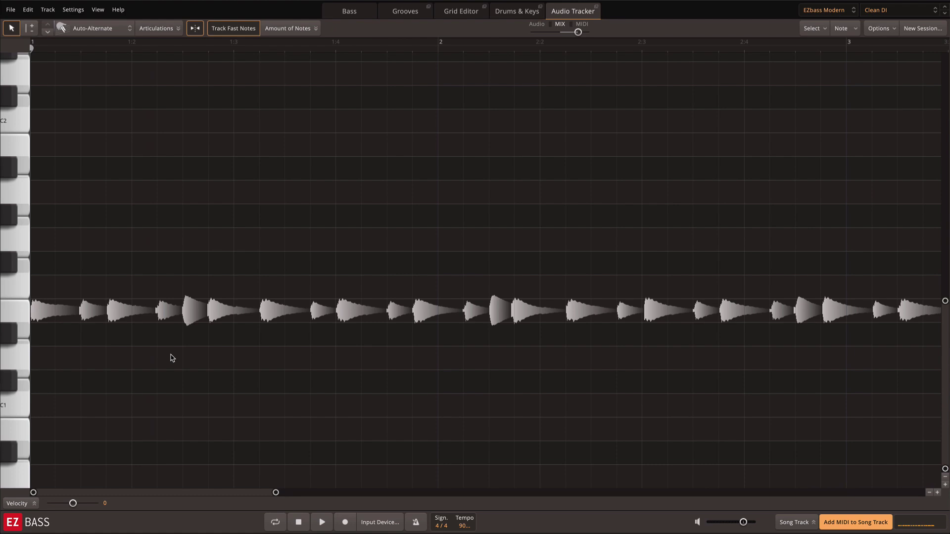
# Raise the fifth note three semitones, lower the seventh note two semitones, and add the MIDI to the song track
pyautogui.moveTo(194, 310); pyautogui.dragTo(195, 237)
pyautogui.moveTo(266, 310); pyautogui.dragTo(273, 362)
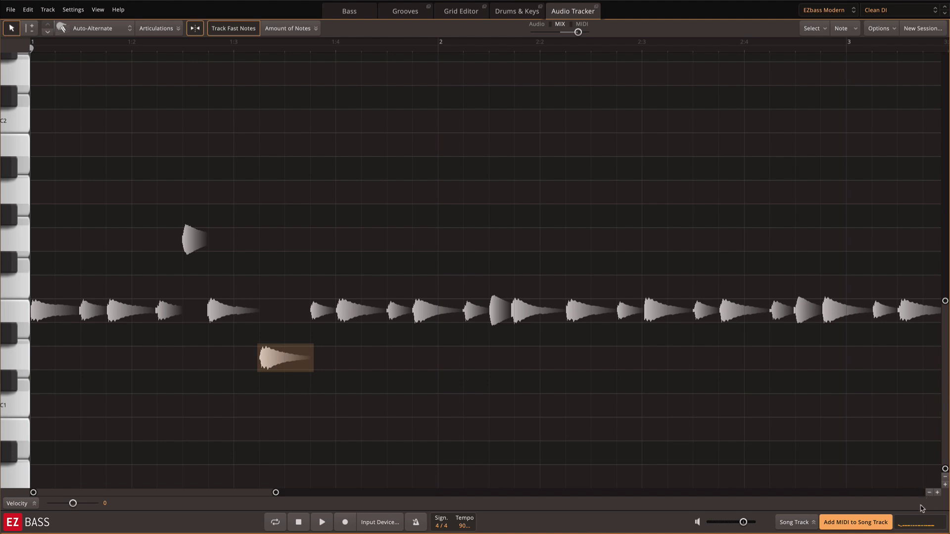
pyautogui.click(879, 524)
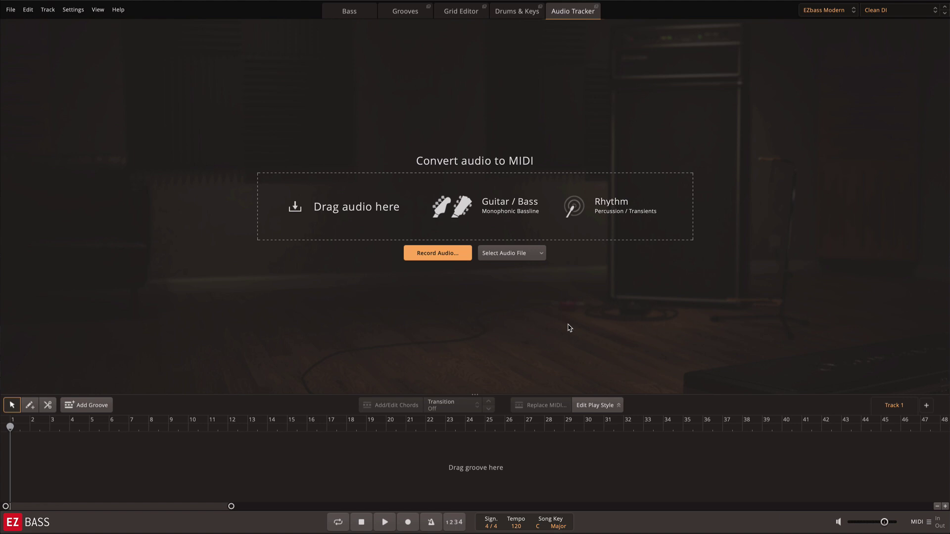
# Load an audio file for Guitar Audio to Bass MIDI conversion with the session tempo set to 130 BPM
pyautogui.click(534, 253)
pyautogui.click(536, 307)
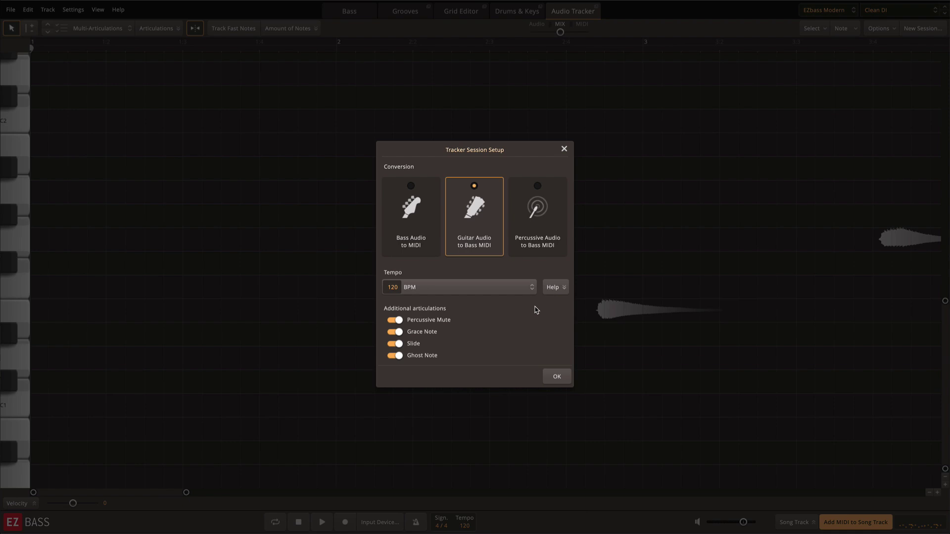
pyautogui.click(393, 287)
pyautogui.write('130')
pyautogui.click(564, 382)
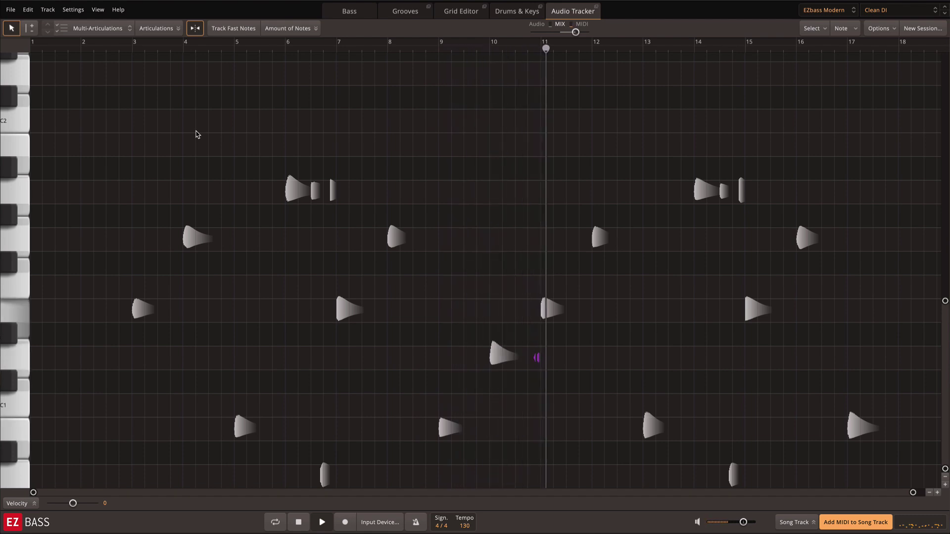
# Stop playback, select all tracked notes and stretch each one to the next note
pyautogui.press('space')
pyautogui.scroll(-2, 169, 387)
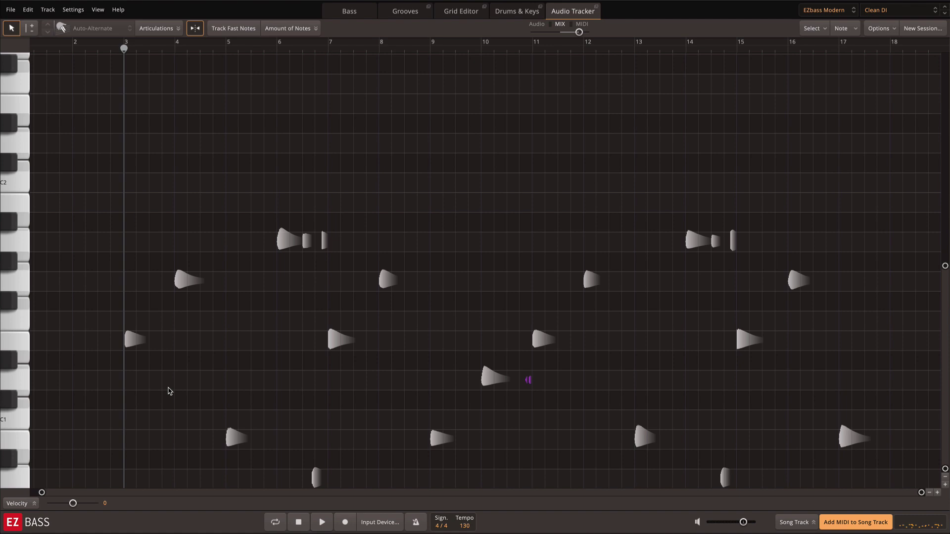
pyautogui.hotkey('ctrl', 'a')
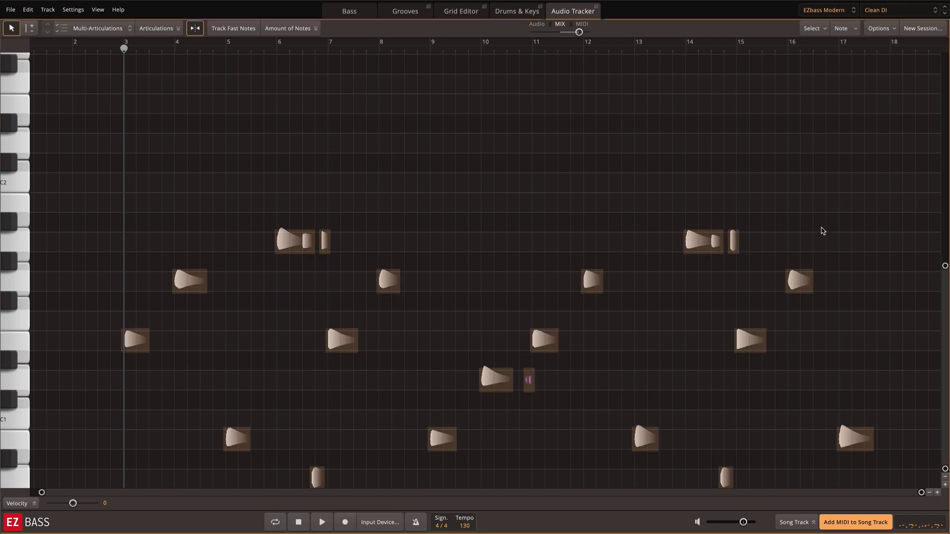
pyautogui.click(853, 30)
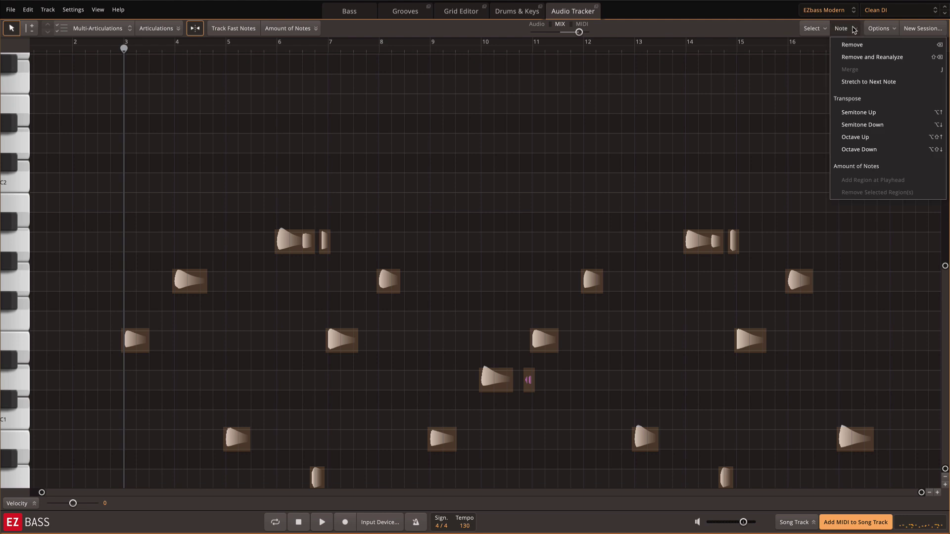
pyautogui.click(909, 83)
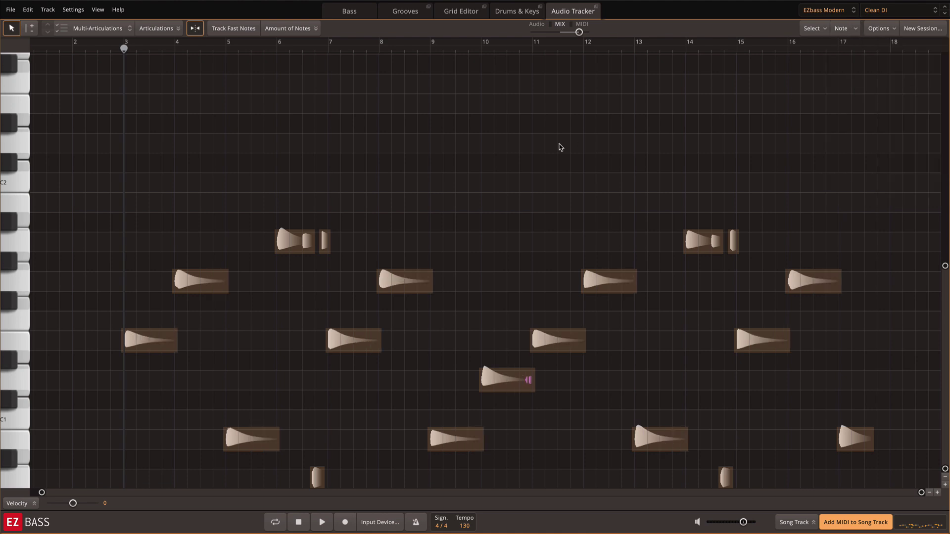
# Set the velocity offset of all selected notes to -7, play them back and clear the selection
pyautogui.moveTo(73, 504)
pyautogui.mouseDown()
pyautogui.moveTo(61, 505)
pyautogui.moveTo(71, 506)
pyautogui.mouseUp()
pyautogui.press('space')
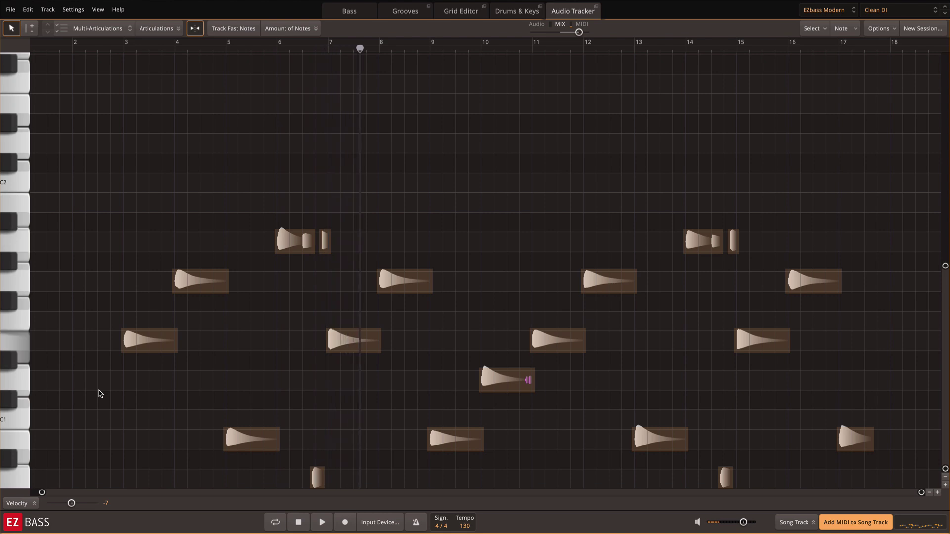
pyautogui.press('space')
pyautogui.click(100, 393)
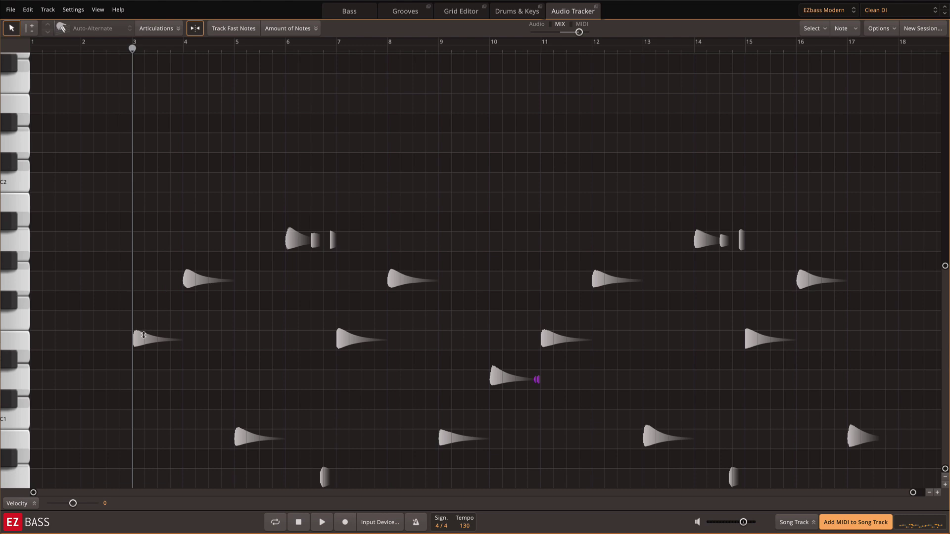
# Audition the note in bar 3 and try to insert a note inside the first note of bar 6
pyautogui.moveTo(143, 335)
pyautogui.mouseDown()
pyautogui.moveTo(143, 297)
pyautogui.moveTo(143, 338)
pyautogui.mouseUp()
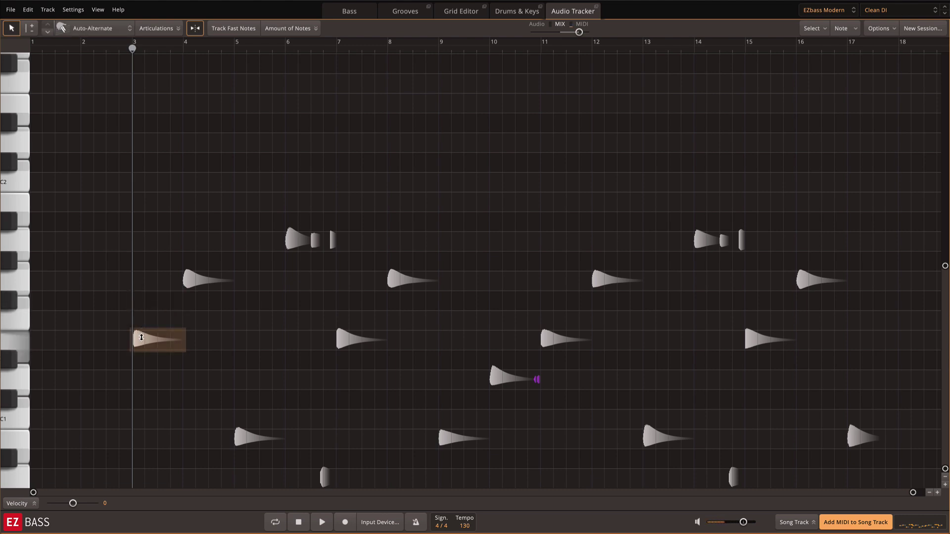
pyautogui.click(33, 28)
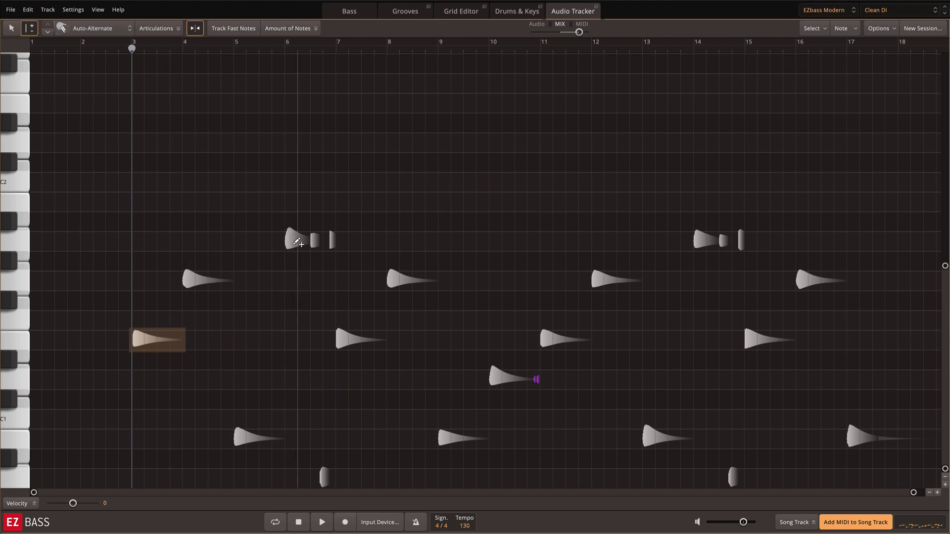
pyautogui.click(297, 242)
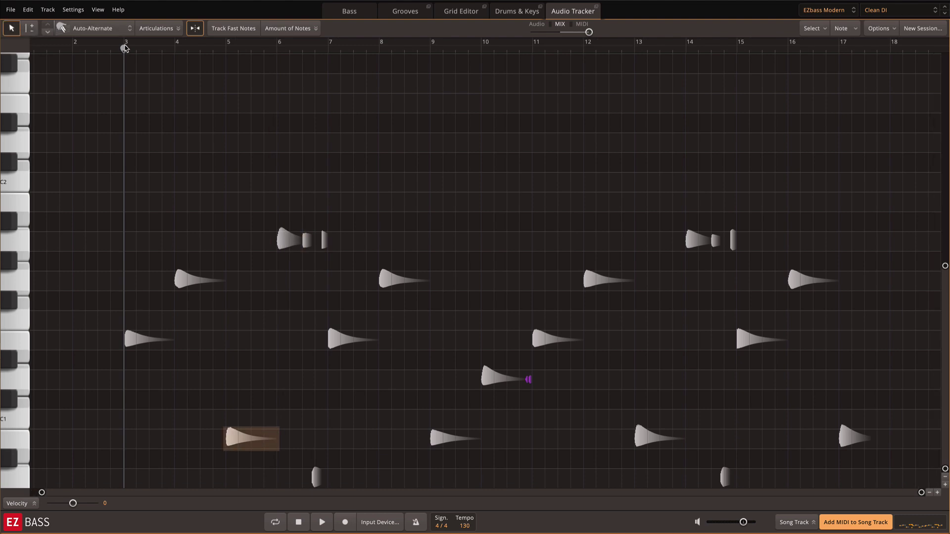
# Set the bar 5 note's articulation to Grace Down and the long bar 10 note's articulation to Grace Up
pyautogui.click(111, 28)
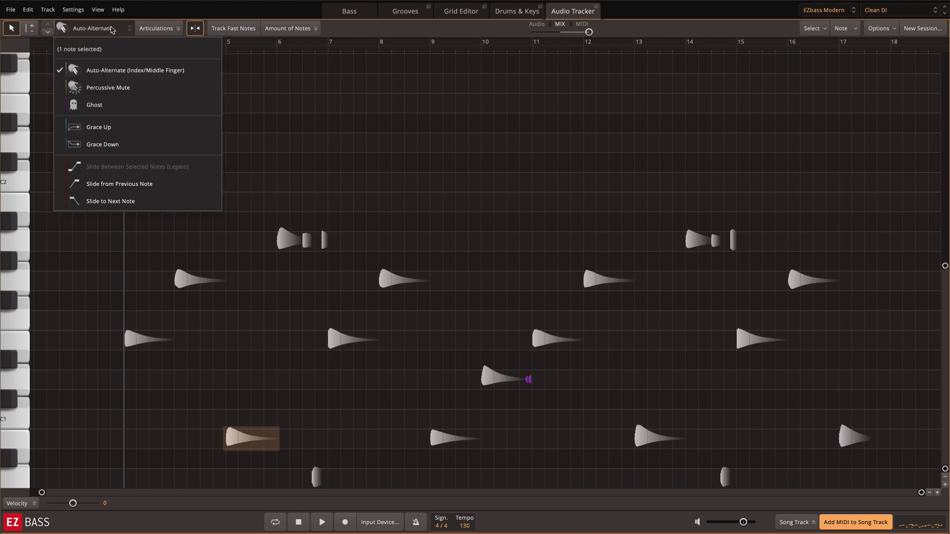
pyautogui.click(118, 145)
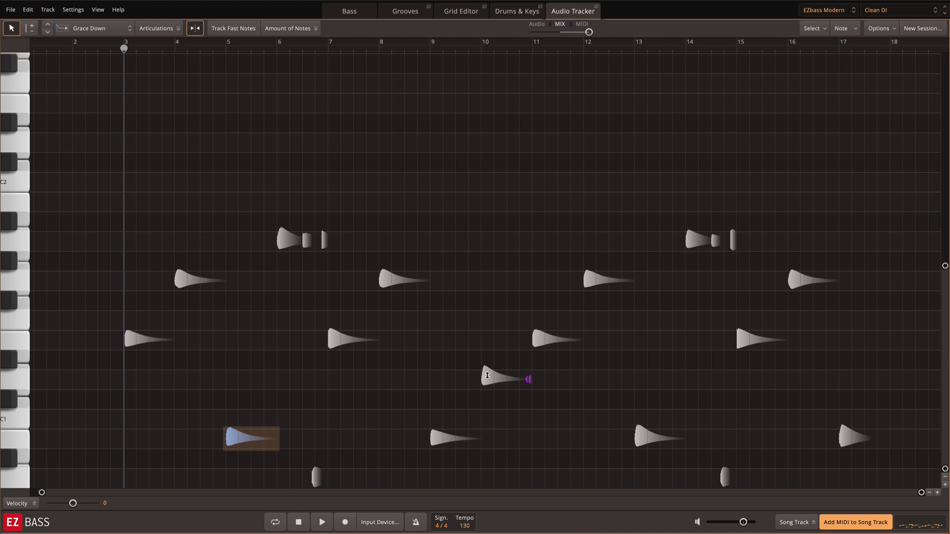
pyautogui.click(483, 374)
pyautogui.click(124, 33)
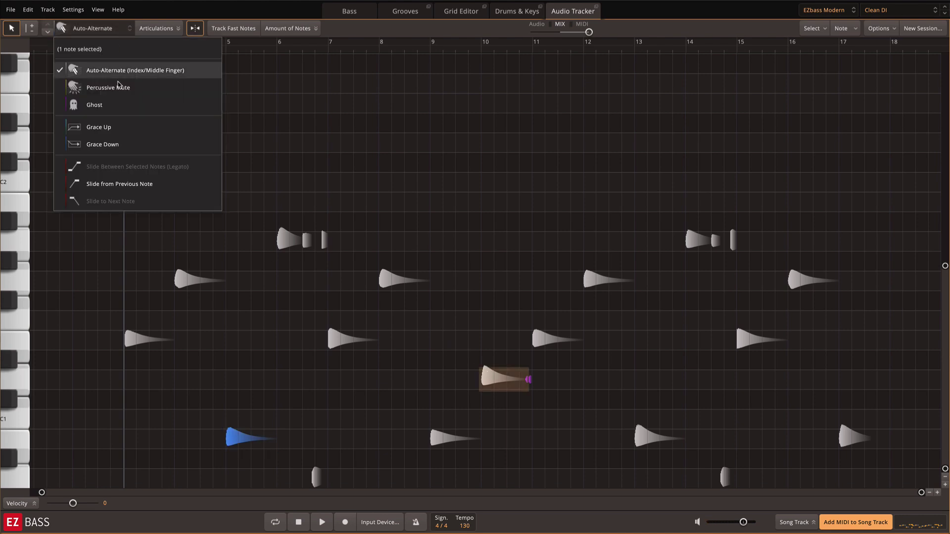
pyautogui.click(123, 133)
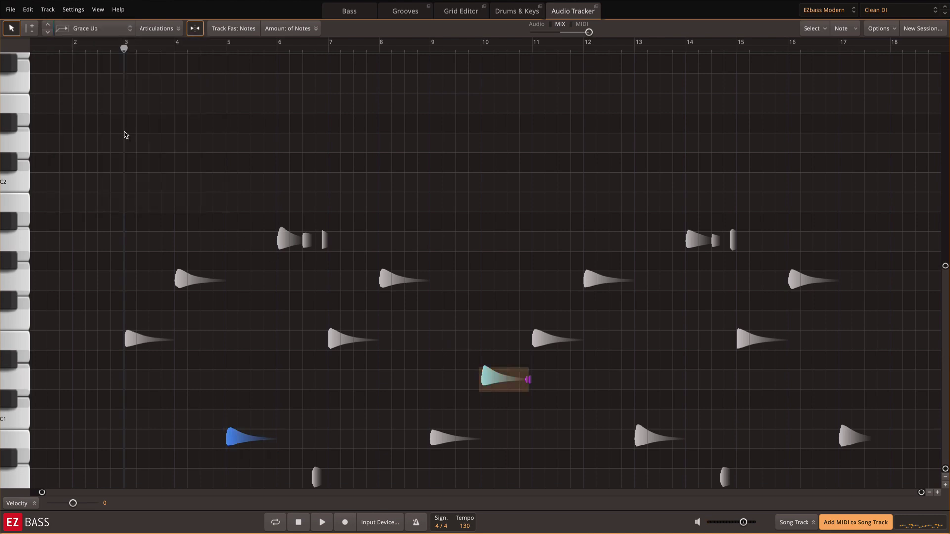
# Show the Articulations view and select the Grace Down, Grace Up and Ghost notes in their lanes one by one
pyautogui.click(178, 29)
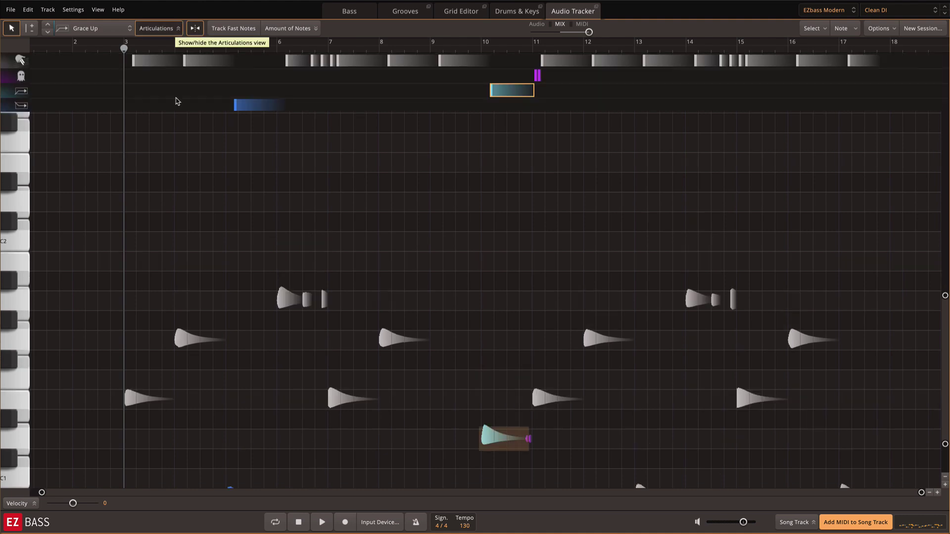
pyautogui.scroll(-3, 253, 146)
pyautogui.click(252, 103)
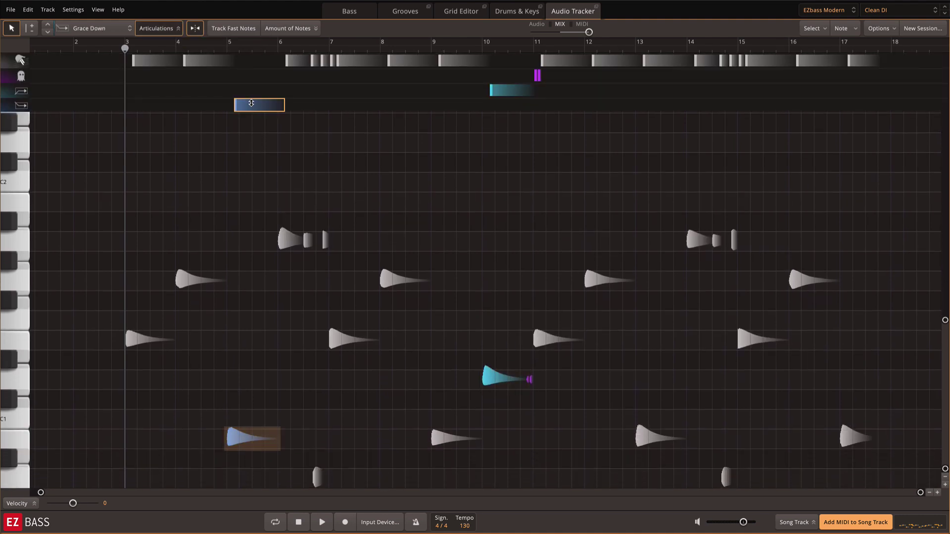
pyautogui.click(500, 90)
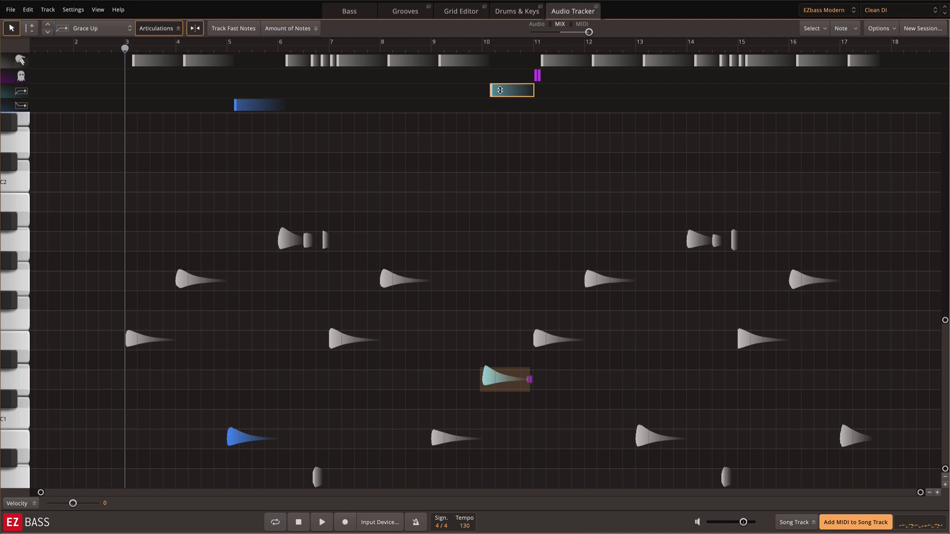
pyautogui.click(554, 80)
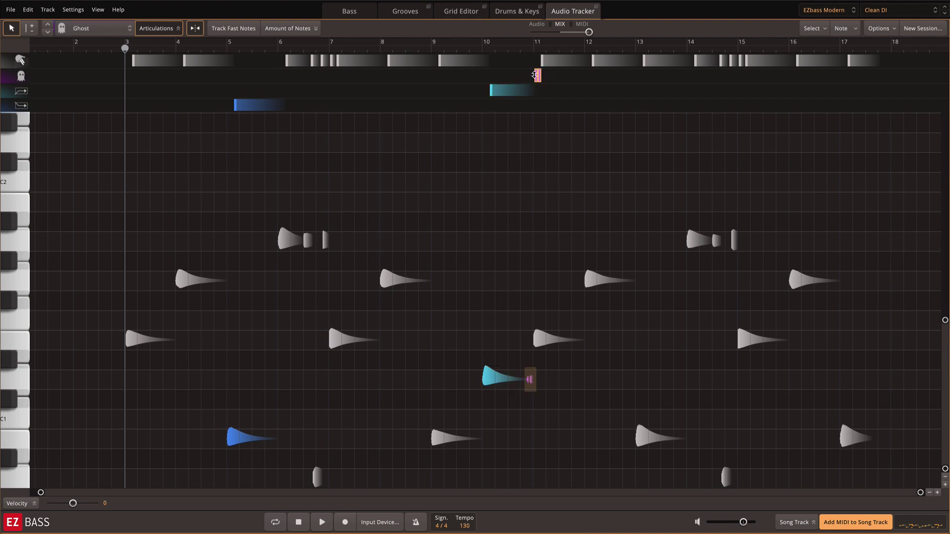
# Return the Grace Up and Grace Down notes to the Auto-Alternate articulation and clear the selection
pyautogui.moveTo(537, 94); pyautogui.dragTo(253, 61)
pyautogui.click(259, 135)
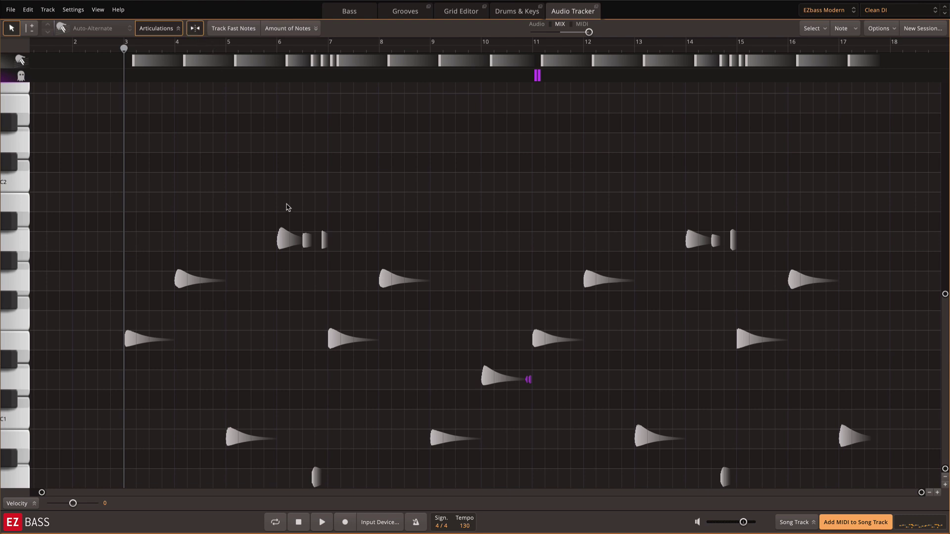
# Extend the first note in bar 6 to the start of bar 7, and undo the change
pyautogui.moveTo(286, 236)
pyautogui.mouseDown()
pyautogui.moveTo(285, 170)
pyautogui.moveTo(286, 233)
pyautogui.mouseUp()
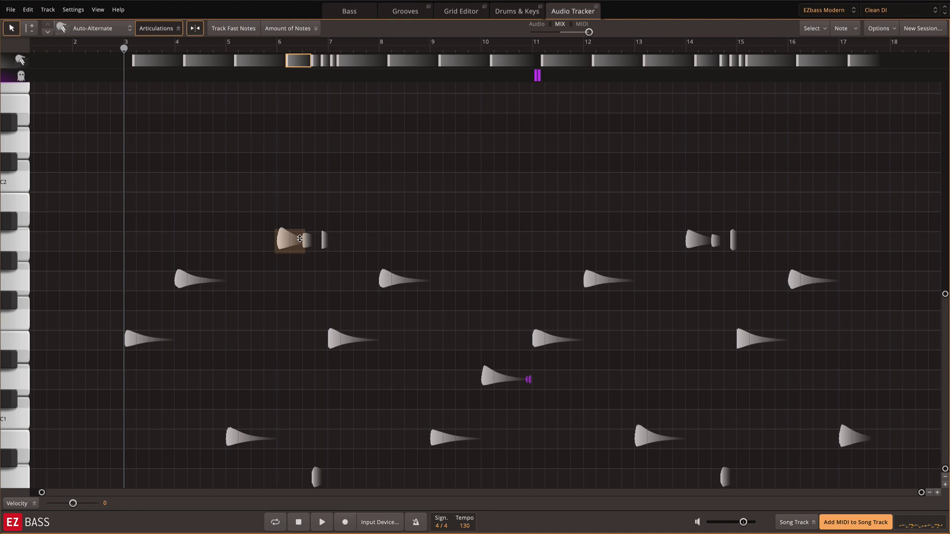
pyautogui.moveTo(304, 240); pyautogui.dragTo(331, 241)
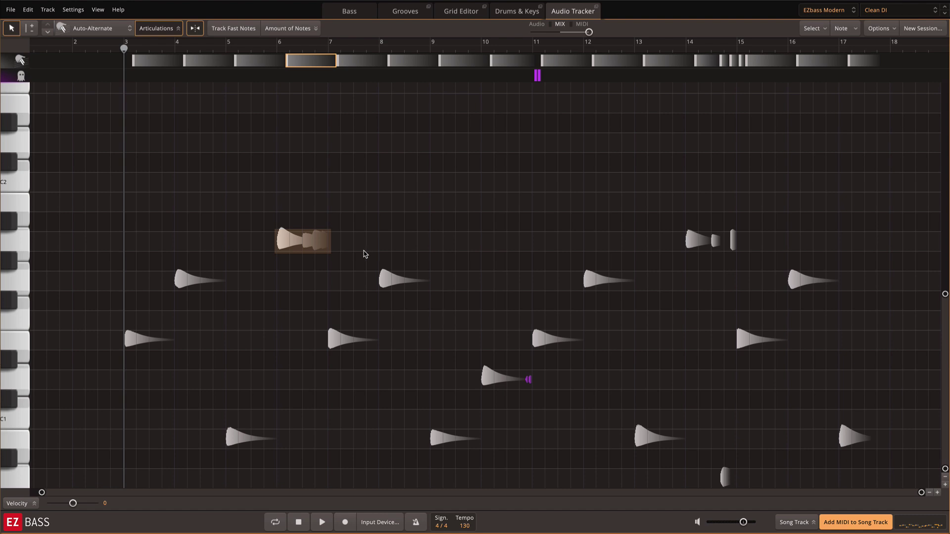
pyautogui.hotkey('ctrl', 'z')
# Audition the tracked notes from the start of bar 6
pyautogui.click(278, 49)
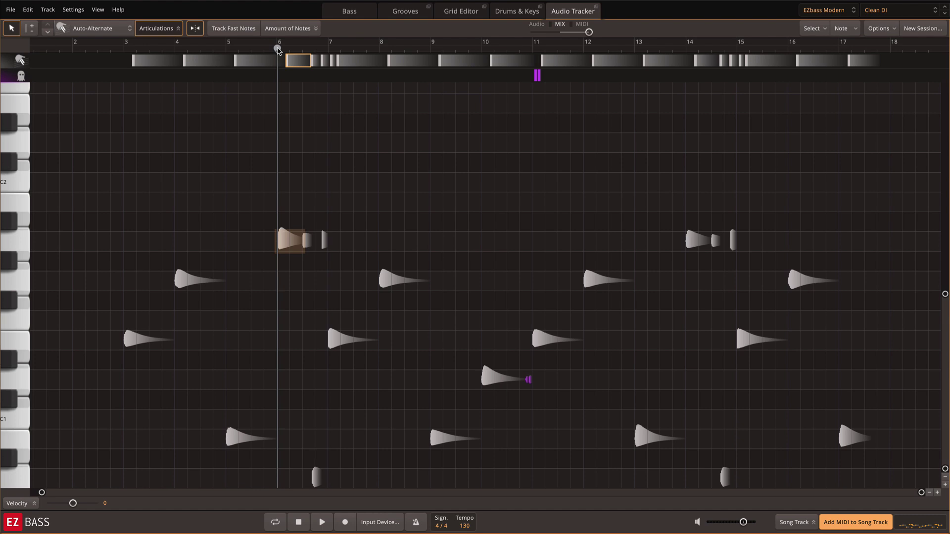
pyautogui.press('space')
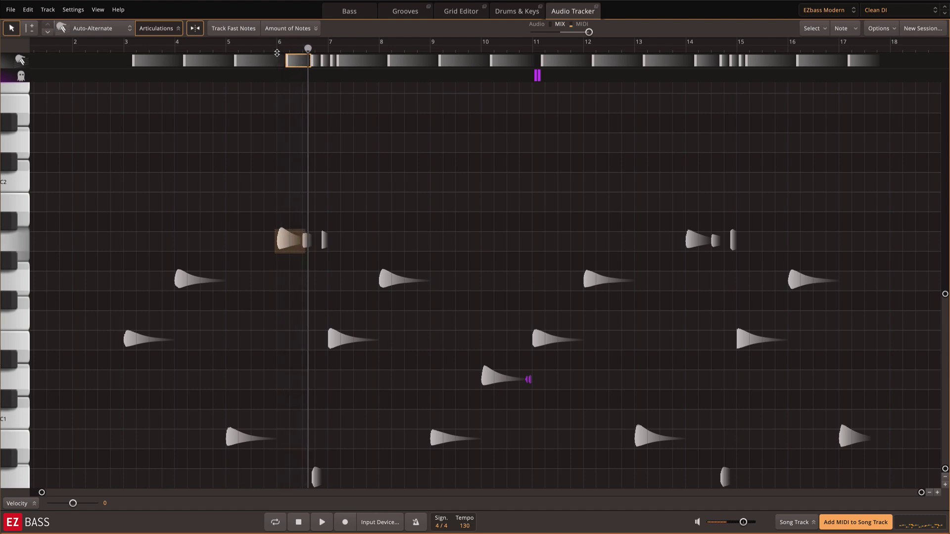
pyautogui.press('space')
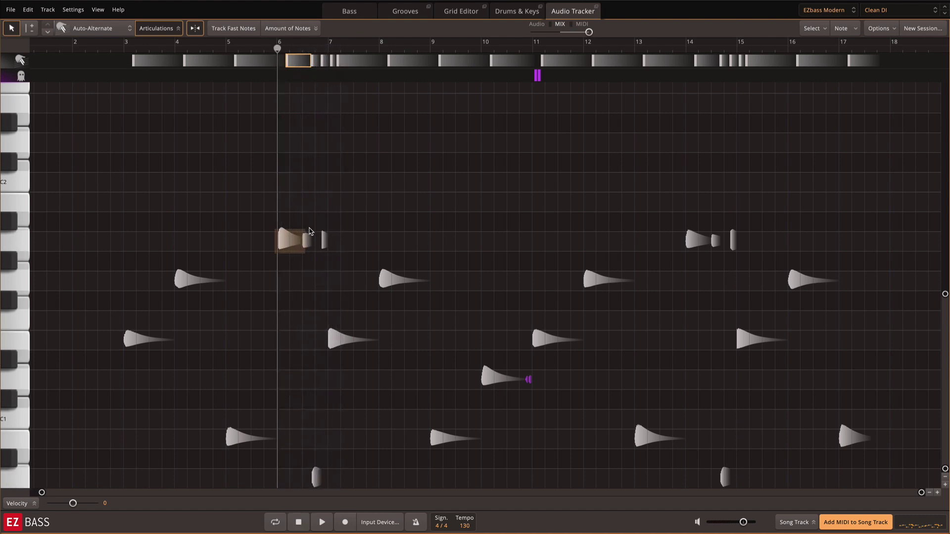
# Stretch the first bar 6 note over its neighbours to bar 7, audition the result, and undo the stretch
pyautogui.moveTo(303, 236); pyautogui.dragTo(330, 237)
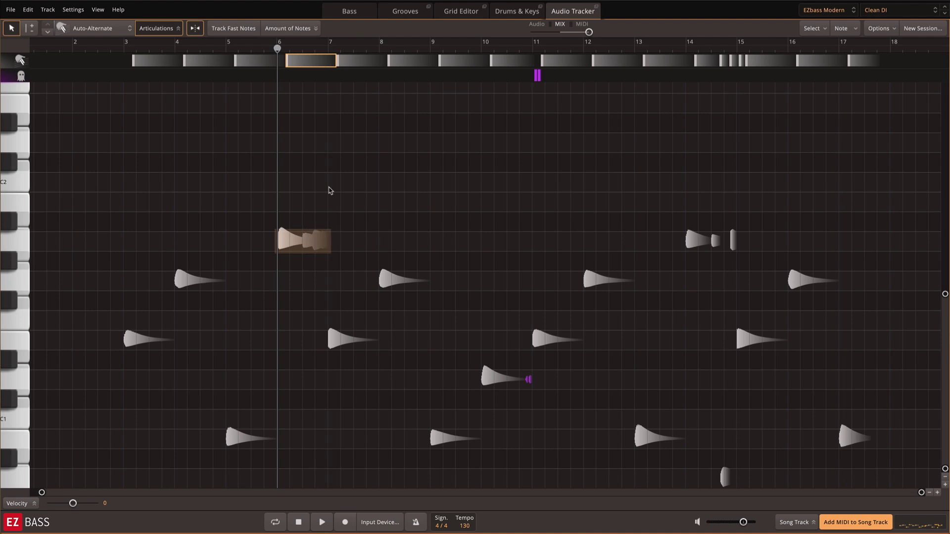
pyautogui.press('space')
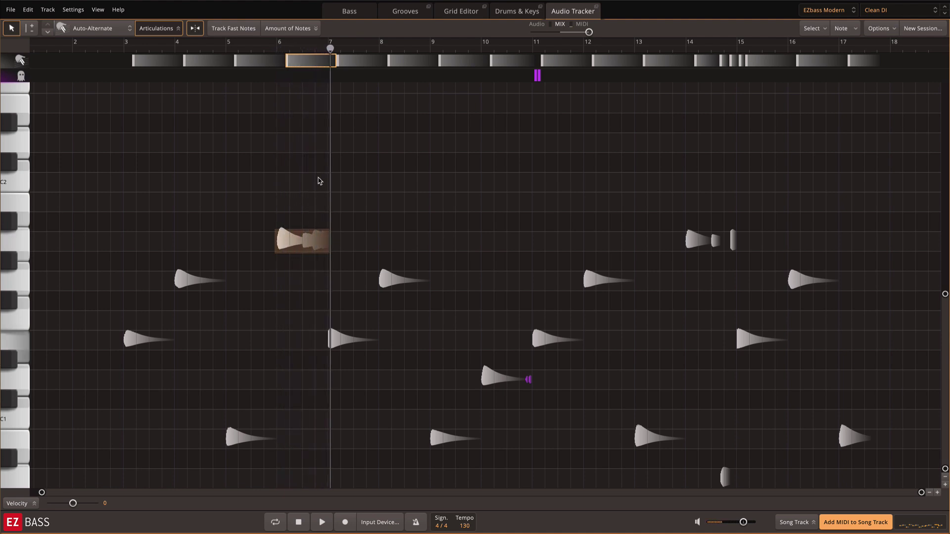
pyautogui.press('space')
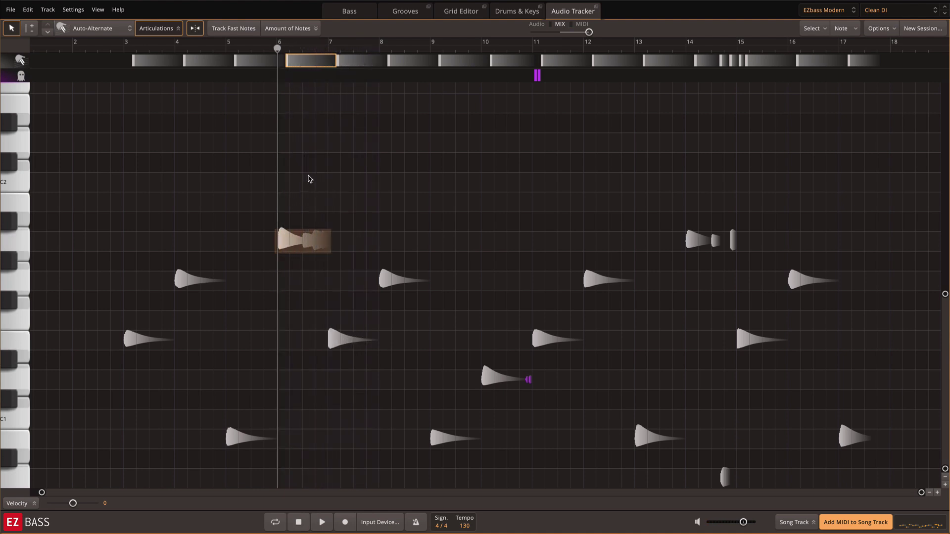
pyautogui.hotkey('ctrl', 'z')
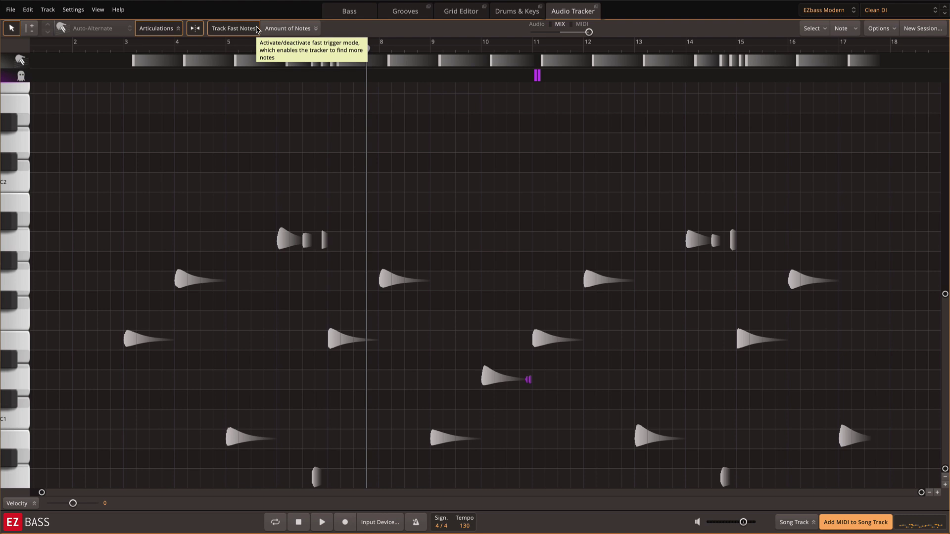
# Turn off Track Fast Notes and show the Amount of Notes threshold controls
pyautogui.click(257, 30)
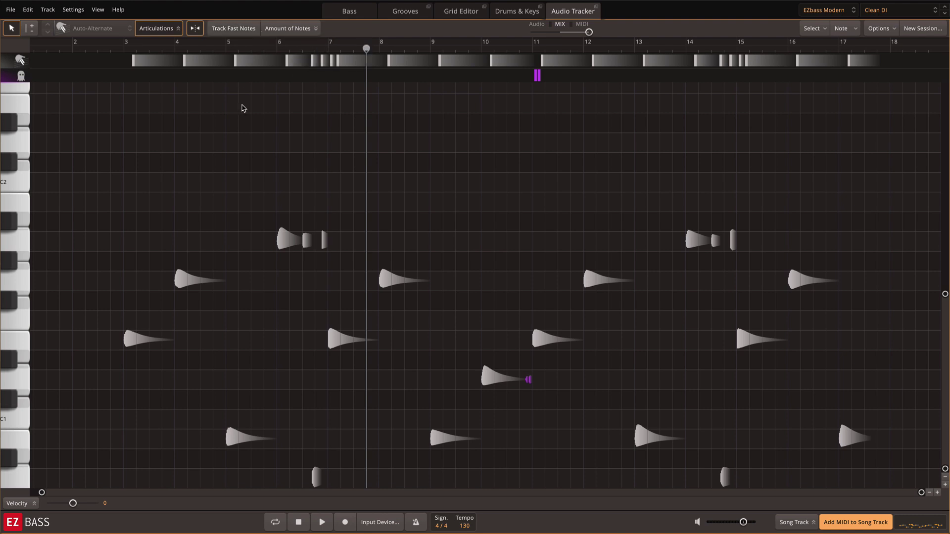
pyautogui.click(317, 30)
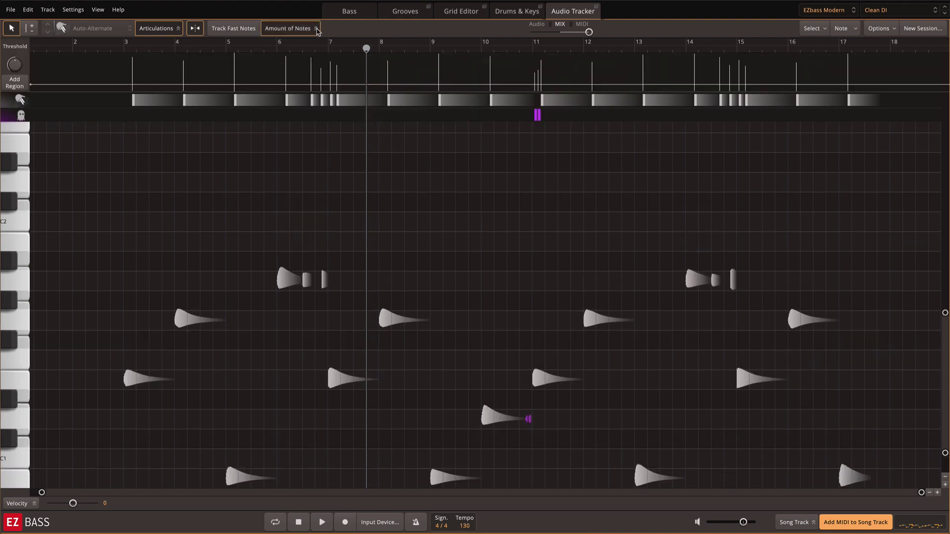
pyautogui.moveTo(293, 83)
pyautogui.mouseDown()
pyautogui.moveTo(296, 50)
pyautogui.moveTo(292, 98)
pyautogui.moveTo(296, 83)
pyautogui.mouseUp()
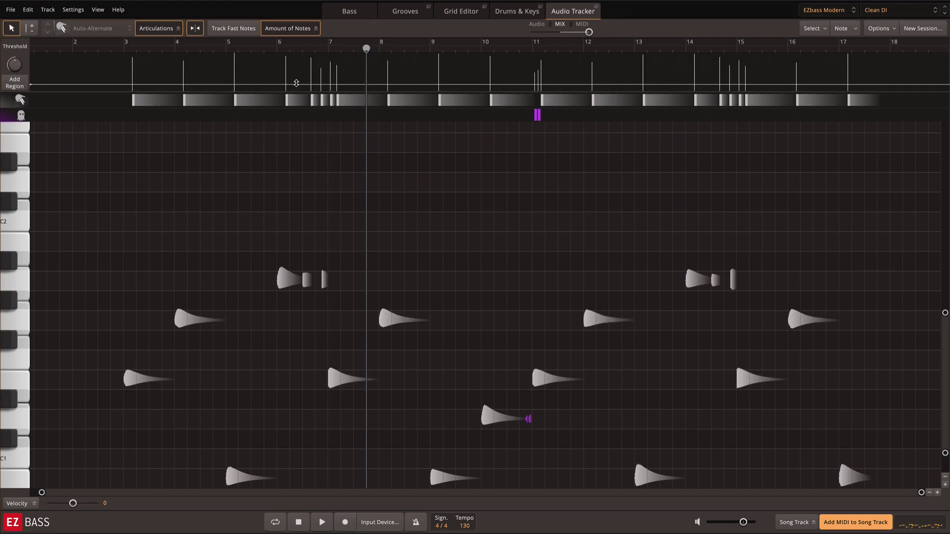
# Add Amount of Notes regions at the start of bar 7 and shortly before bar 12
pyautogui.click(329, 48)
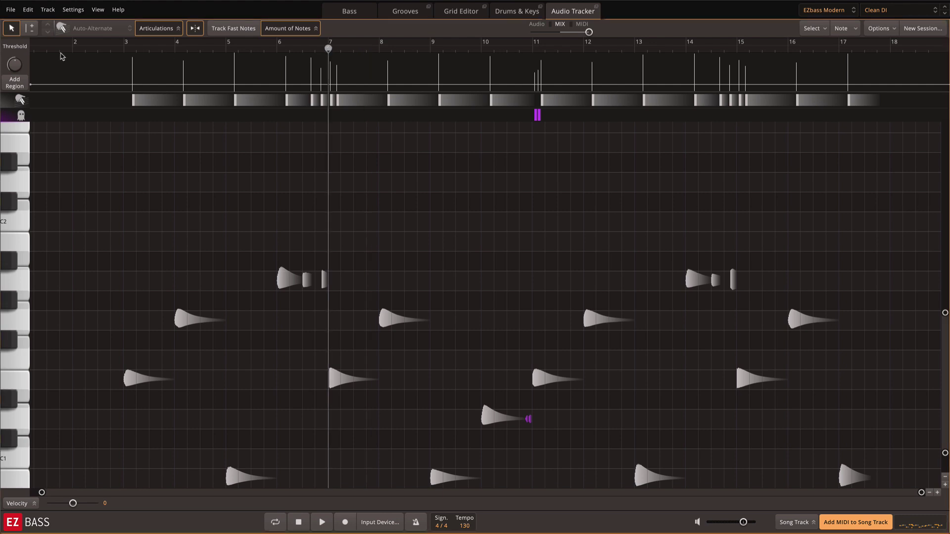
pyautogui.click(14, 82)
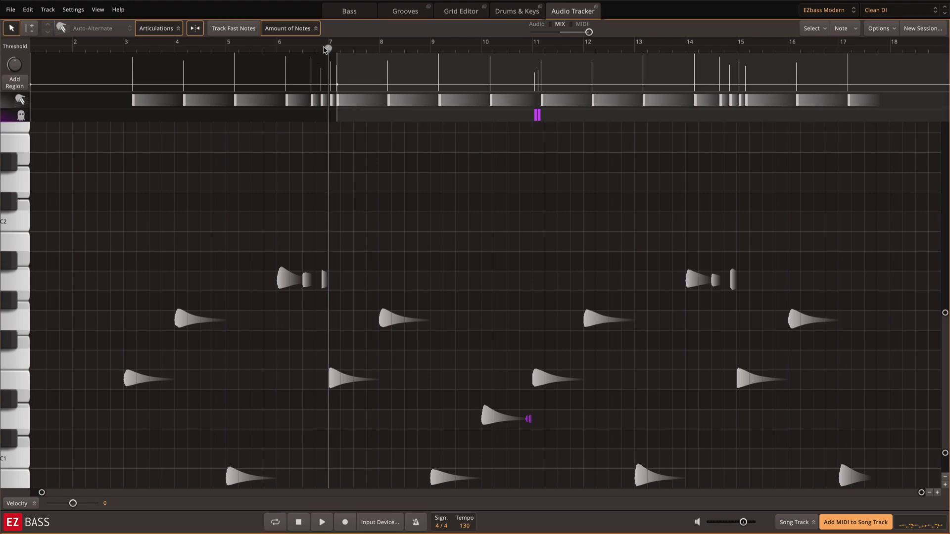
pyautogui.moveTo(328, 48); pyautogui.dragTo(571, 51)
pyautogui.click(20, 83)
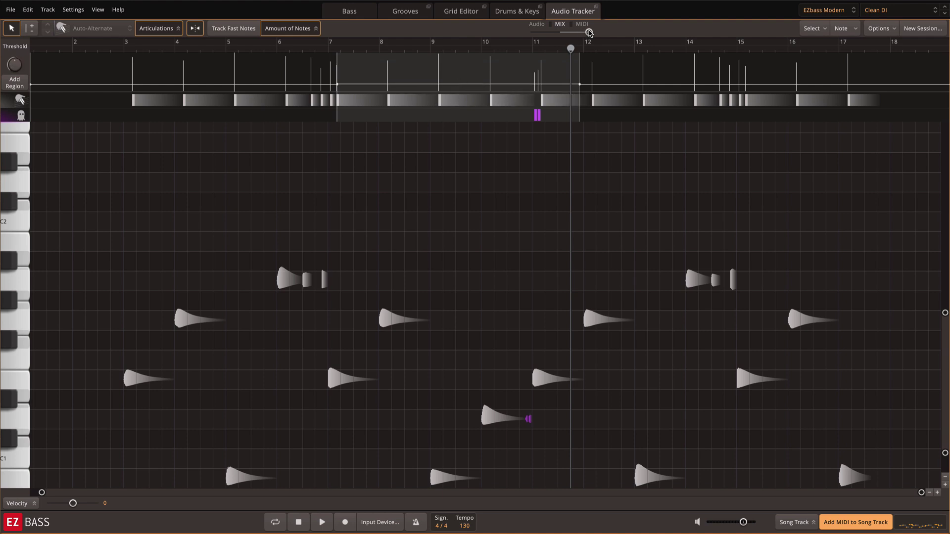
# Shift the playback mix slightly from MIDI toward Audio and look over the Select and Note commands
pyautogui.moveTo(589, 32)
pyautogui.mouseDown()
pyautogui.moveTo(533, 32)
pyautogui.moveTo(593, 33)
pyautogui.moveTo(573, 31)
pyautogui.mouseUp()
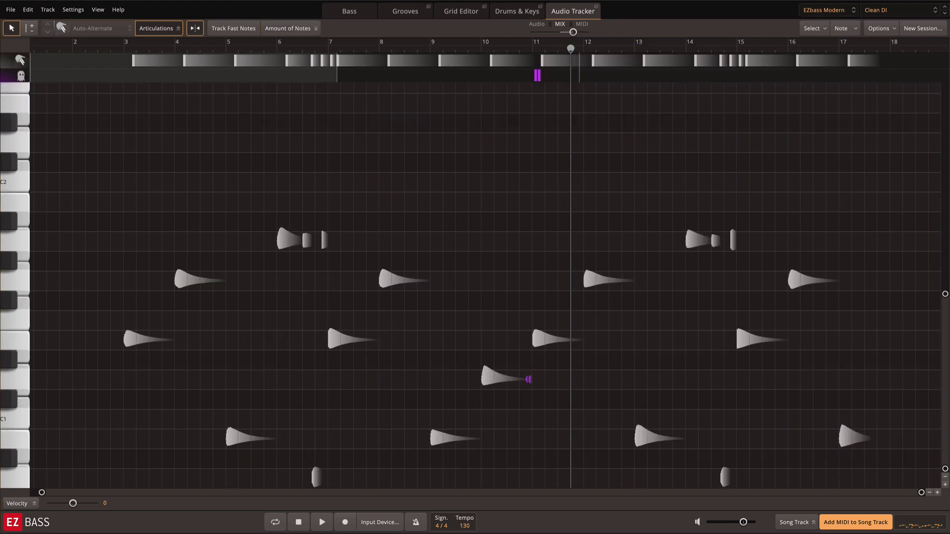
pyautogui.click(821, 29)
pyautogui.click(855, 29)
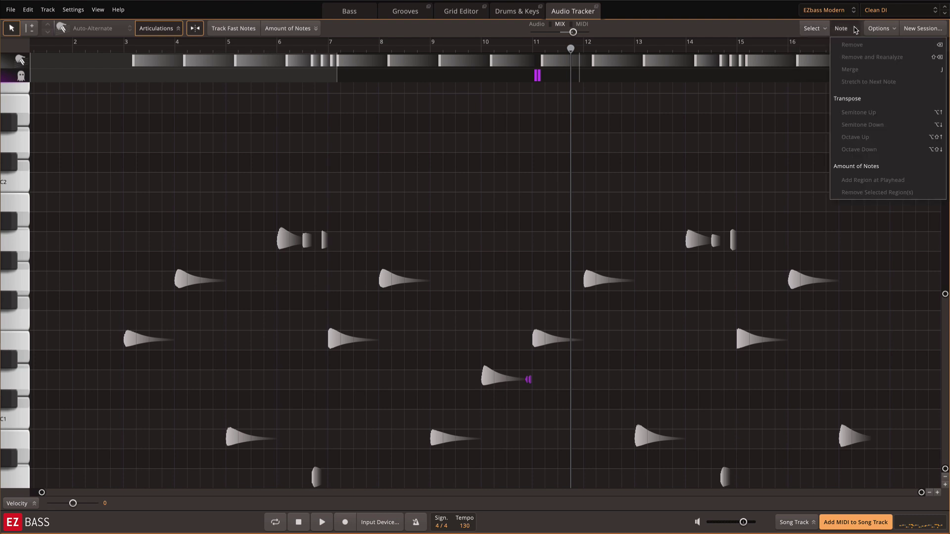
# Select all notes, transpose them up one semitone, and undo the transposition
pyautogui.click(813, 28)
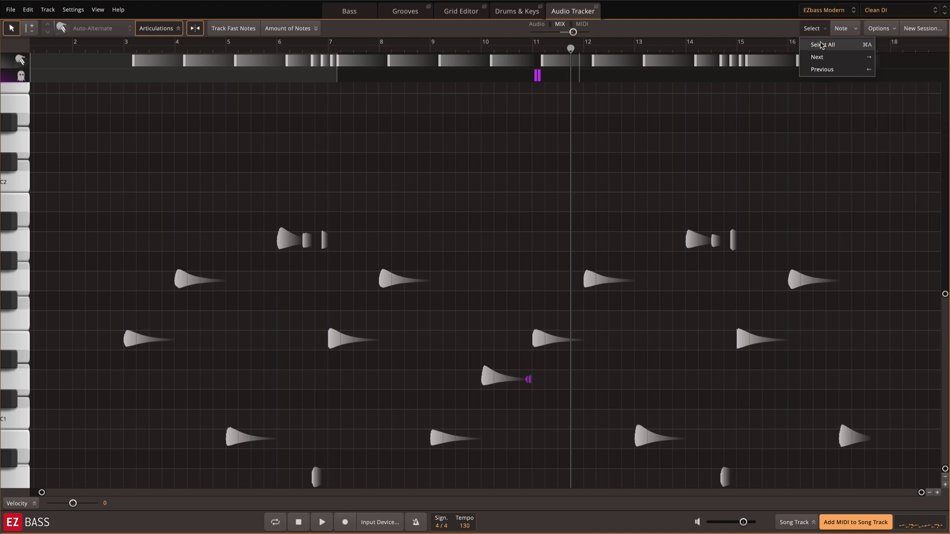
pyautogui.click(822, 45)
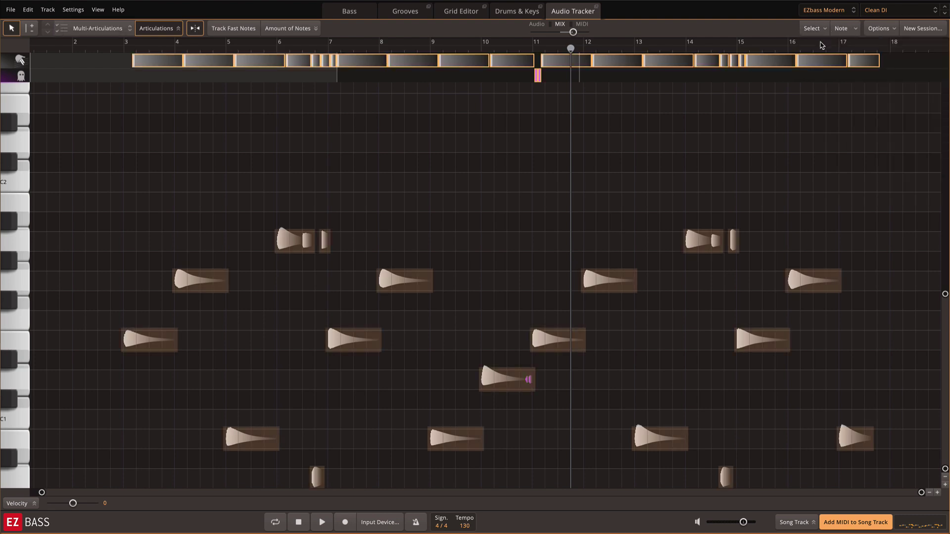
pyautogui.click(848, 29)
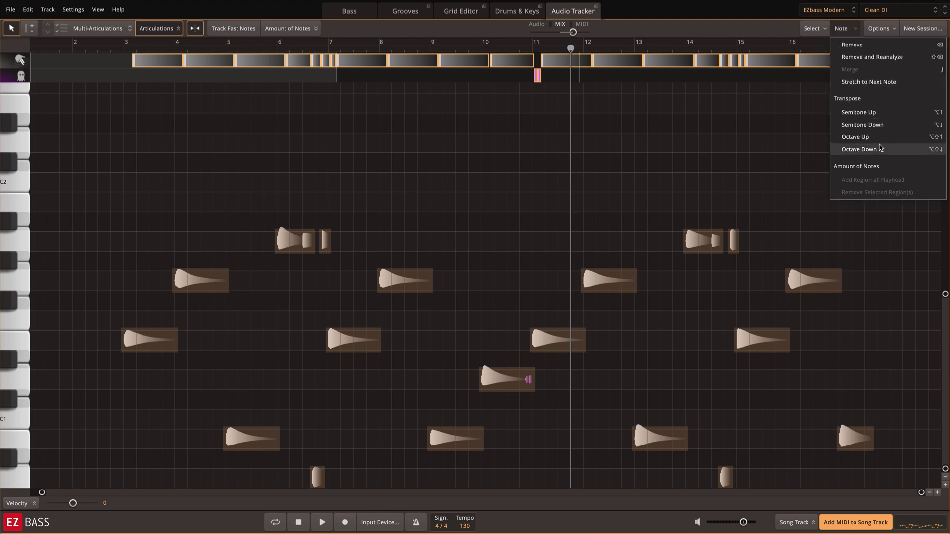
pyautogui.click(860, 112)
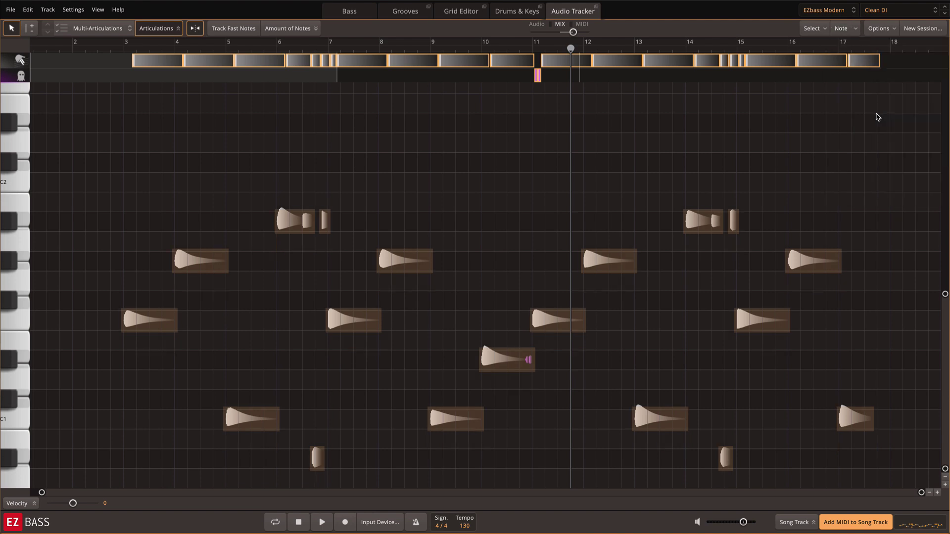
pyautogui.hotkey('ctrl', 'z')
# Review the conversion, tempo and additional articulation options in Tracker Session Setup and close it
pyautogui.click(897, 29)
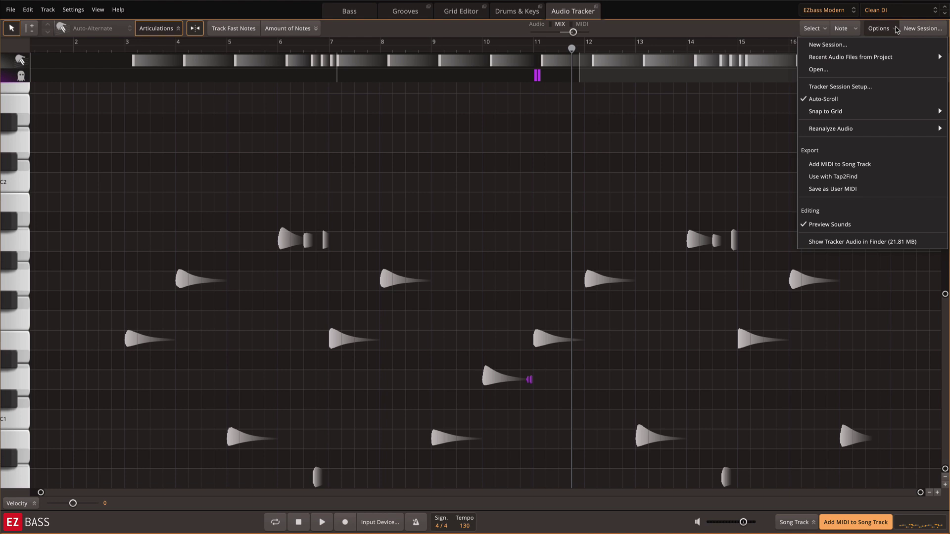
pyautogui.click(876, 87)
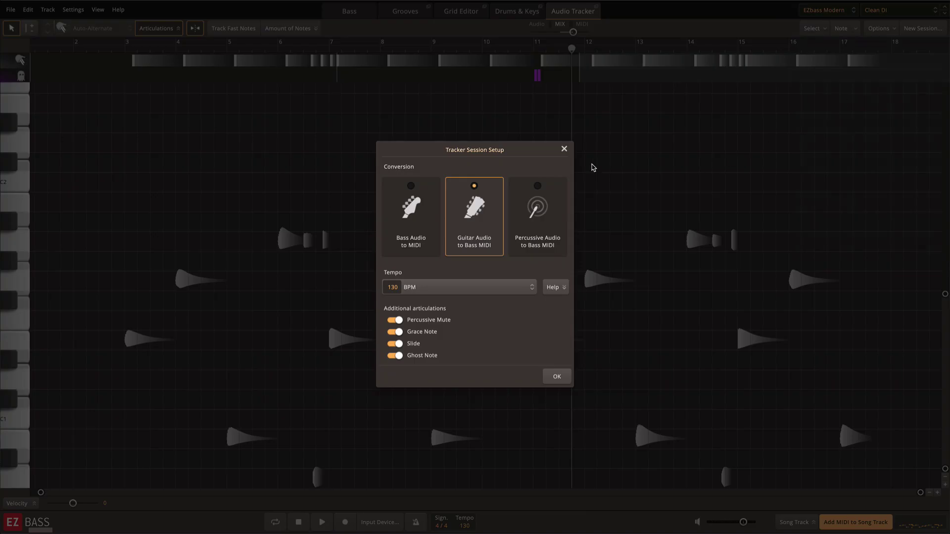
pyautogui.click(564, 149)
# Use the tracked MIDI with Tap2Find and view the User MIDI library
pyautogui.click(894, 34)
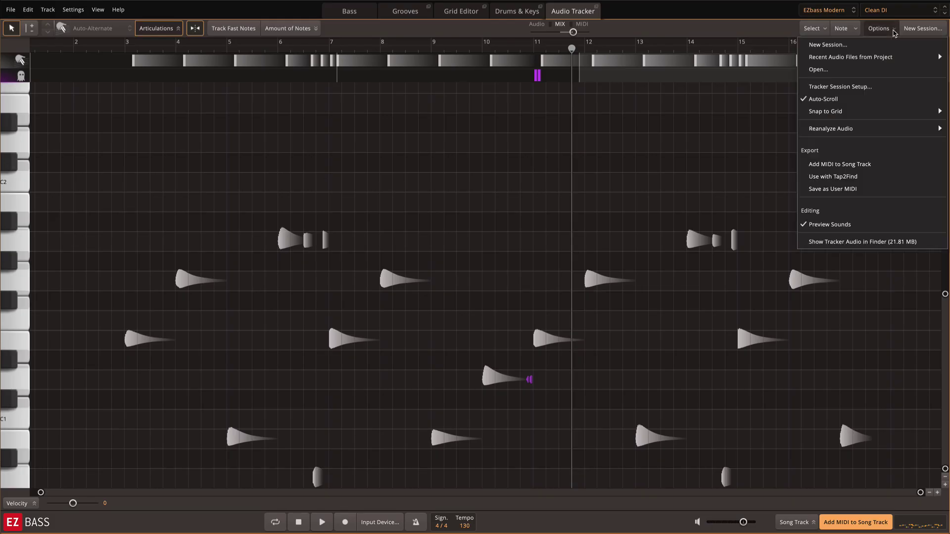
pyautogui.click(896, 179)
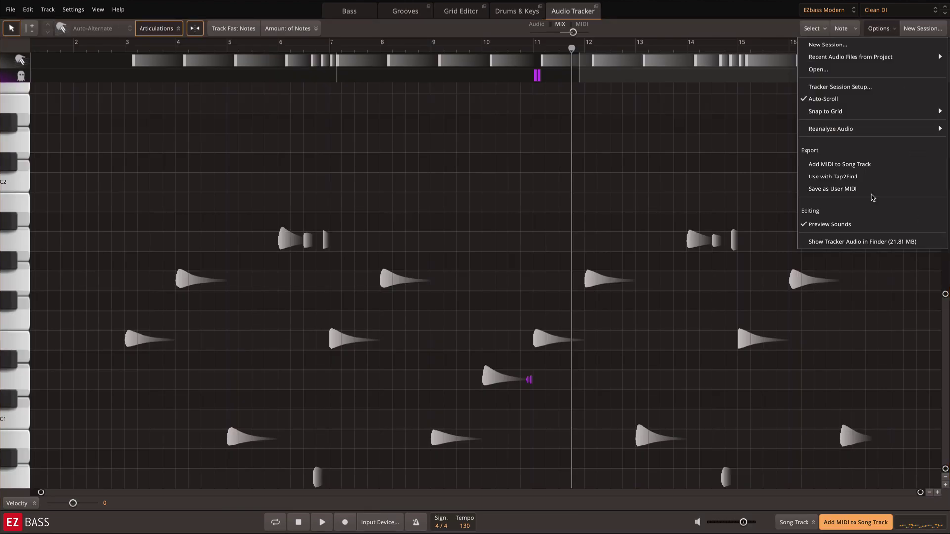
pyautogui.click(866, 177)
pyautogui.click(24, 173)
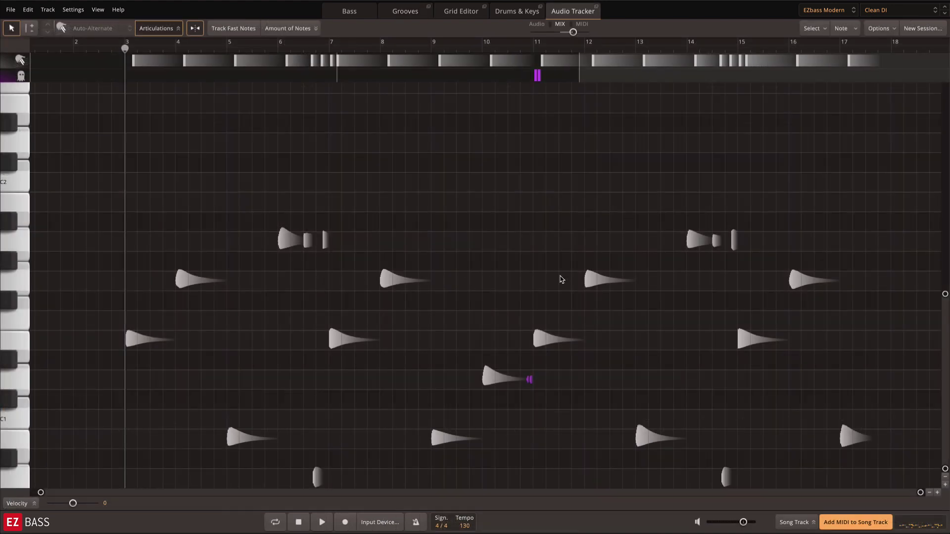
# Add the tracked MIDI to the Song Track and select its Verse block
pyautogui.click(873, 521)
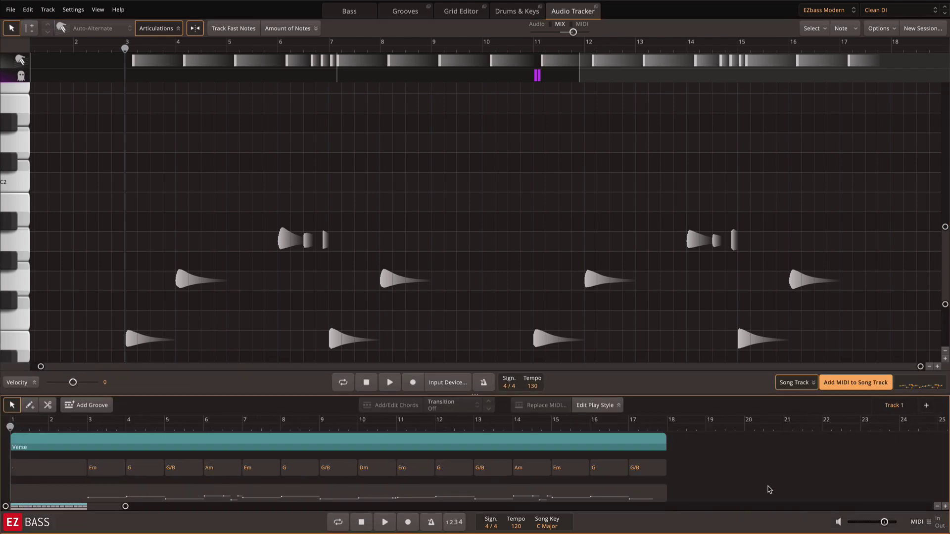
pyautogui.click(637, 443)
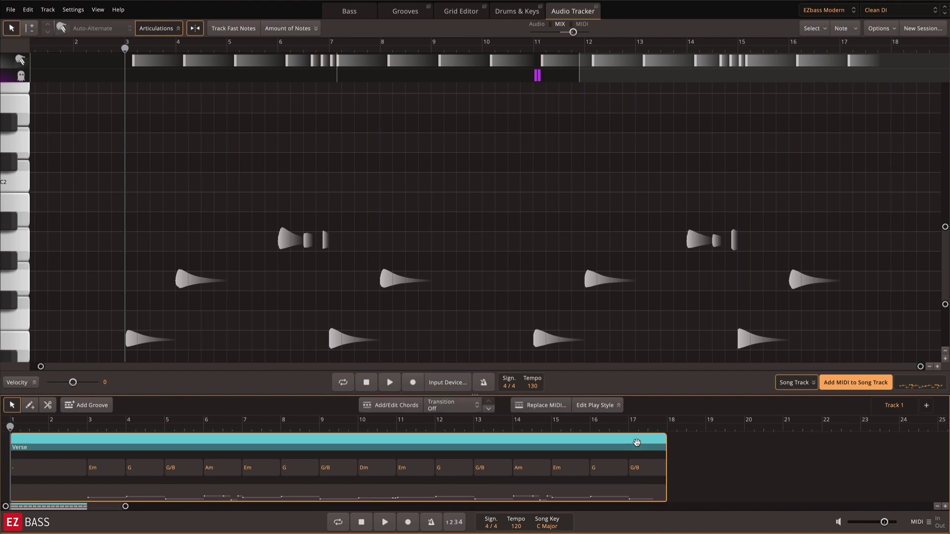
# Set the transition of the bar 9 G/B chord in the Verse block to Medium 2
pyautogui.click(338, 468)
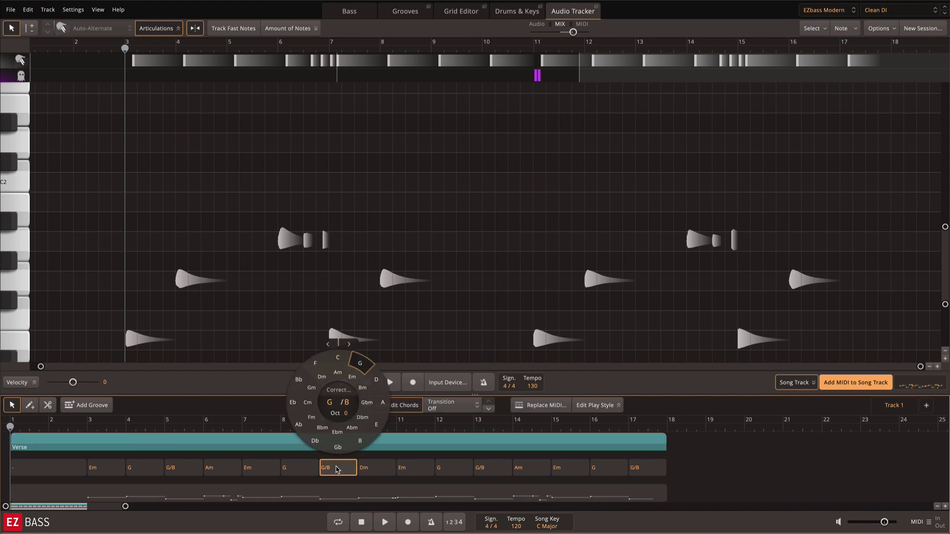
pyautogui.click(455, 409)
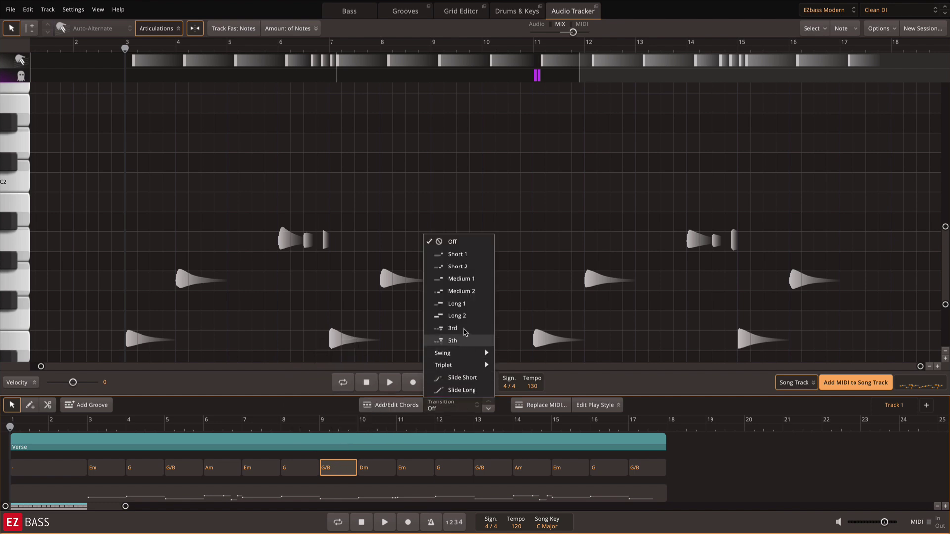
pyautogui.click(461, 291)
# Replace the Verse block's MIDI with the Verse 01 groove (Mid 94 BPM), save the change, and show the Edit Play Style controls
pyautogui.click(520, 406)
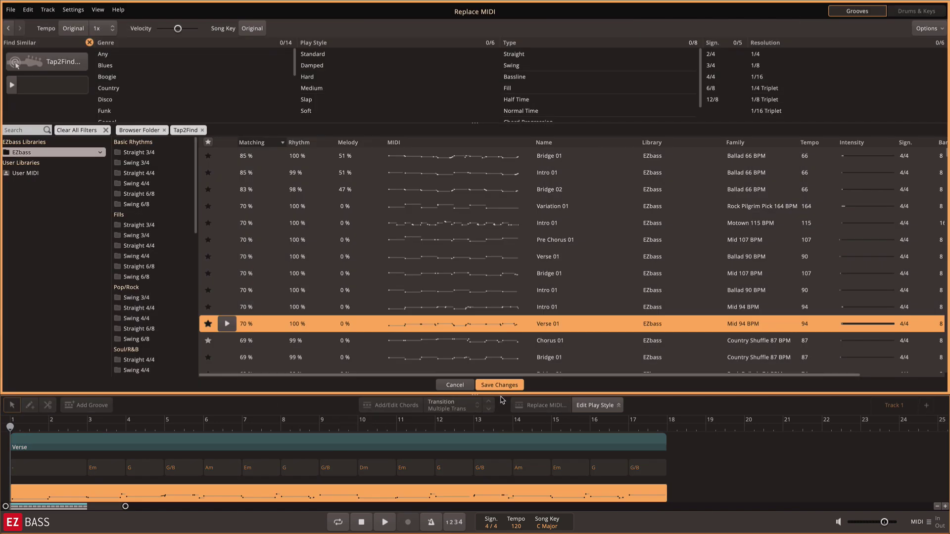
pyautogui.click(499, 385)
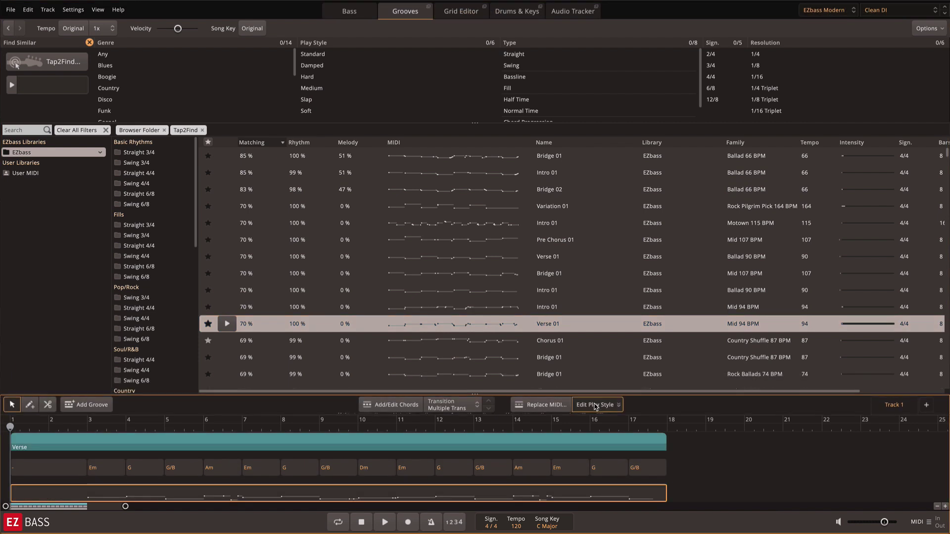
pyautogui.click(613, 405)
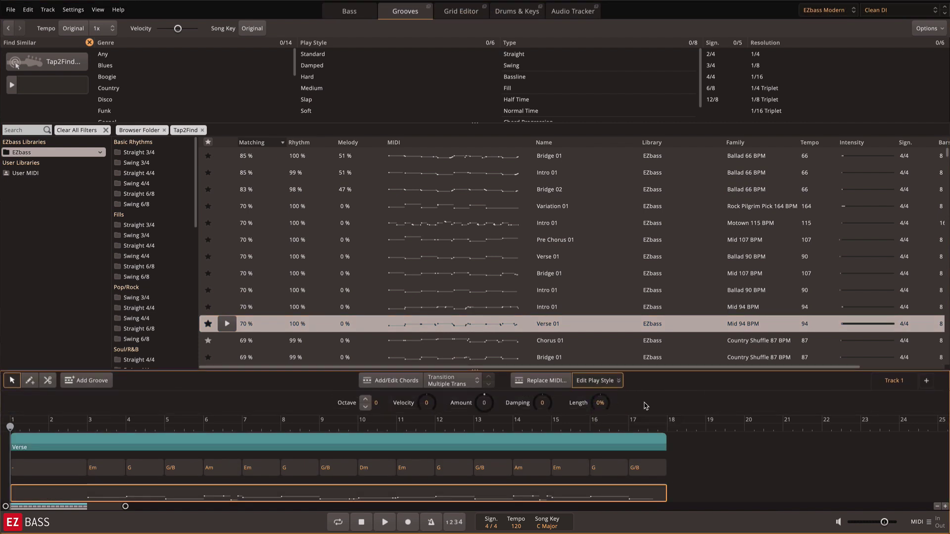